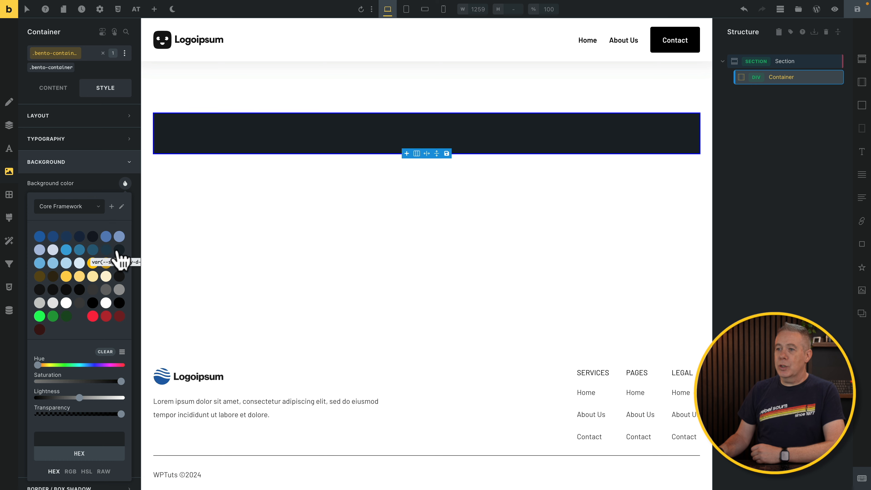
Step: Give the container a var(--secondary-d-4) background and round all its corners with a linked border-radius variable
left_click(118, 251)
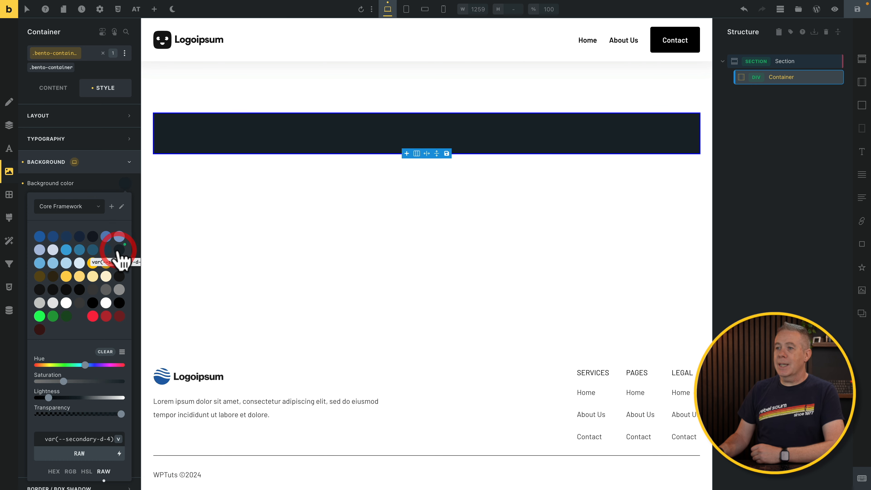
left_click(108, 165)
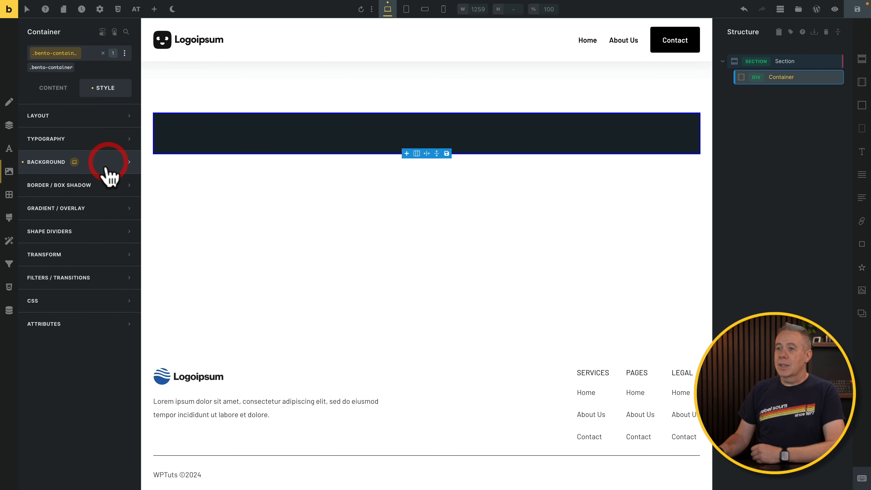
left_click(125, 186)
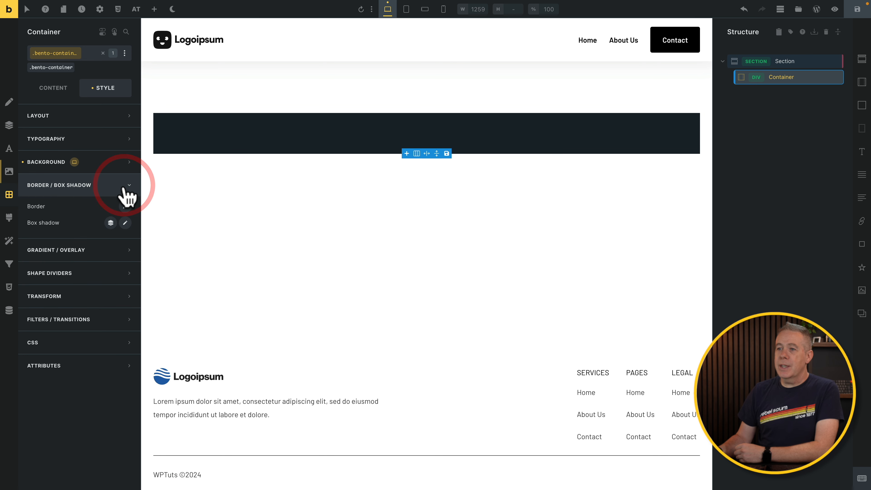
left_click(124, 206)
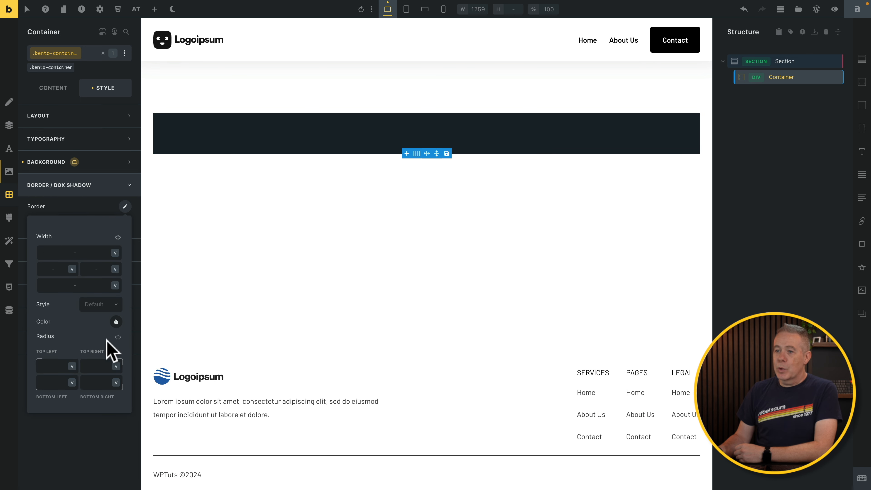
left_click(118, 337)
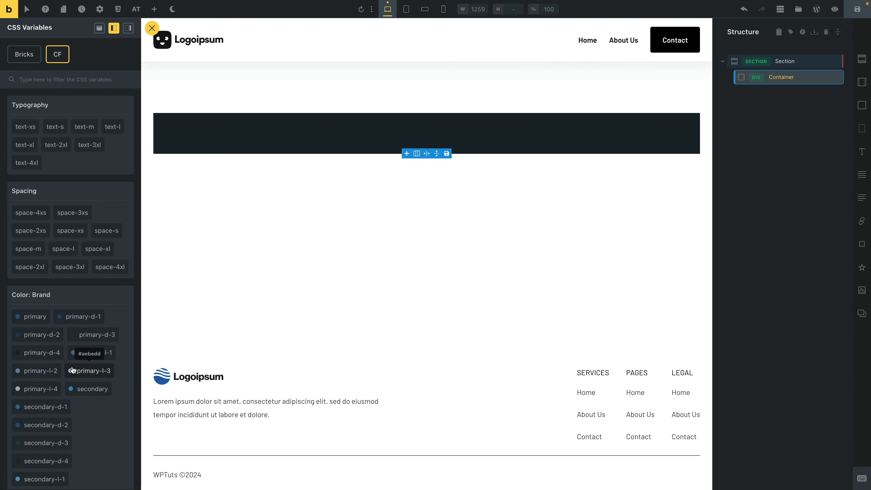
scroll(95, 422, "down", 12)
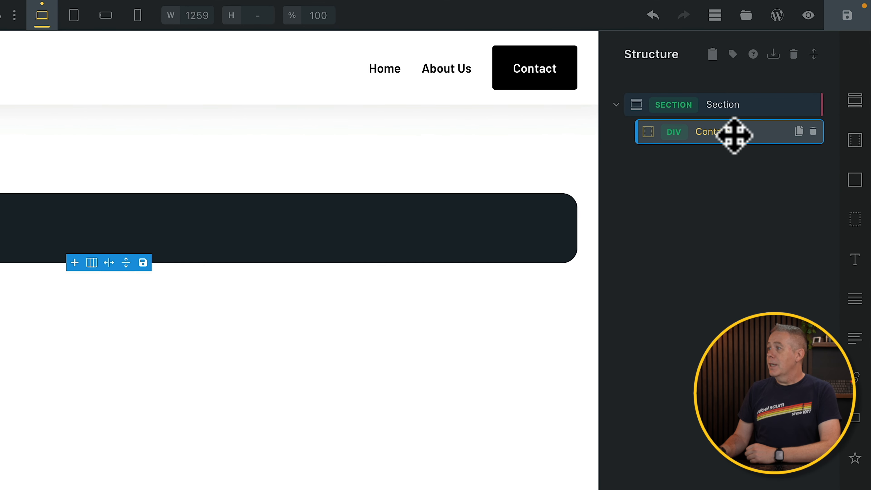
Step: Rename the container in the structure as Bento Container
double_click(732, 134)
left_click(699, 130)
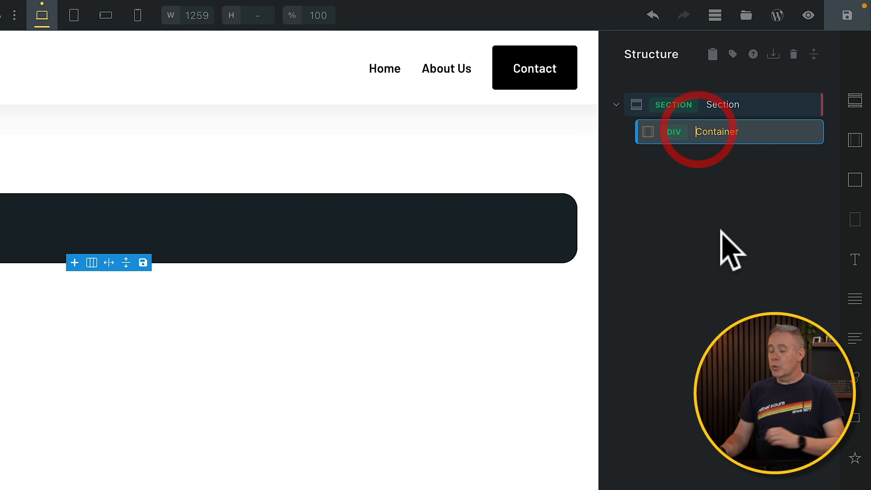
type("Bento")
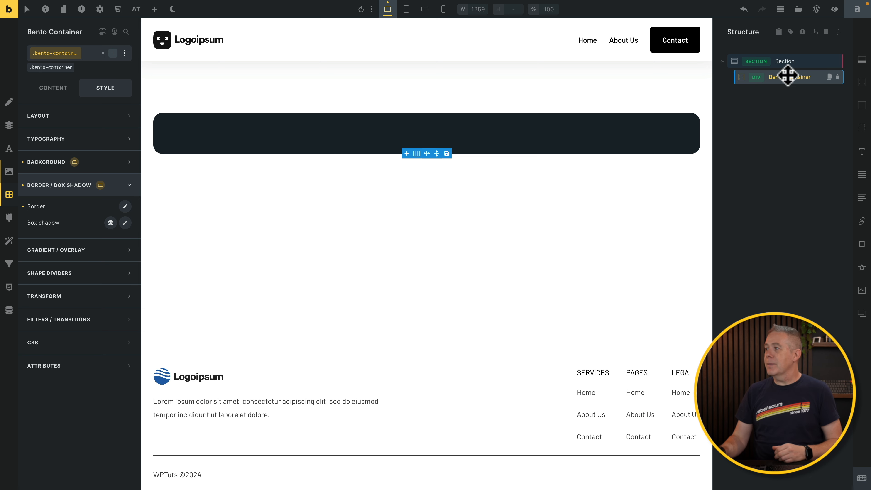
Step: Add five Block elements inside the Bento Container
left_click(862, 109)
left_click(861, 108)
left_click(862, 109)
left_click(862, 108)
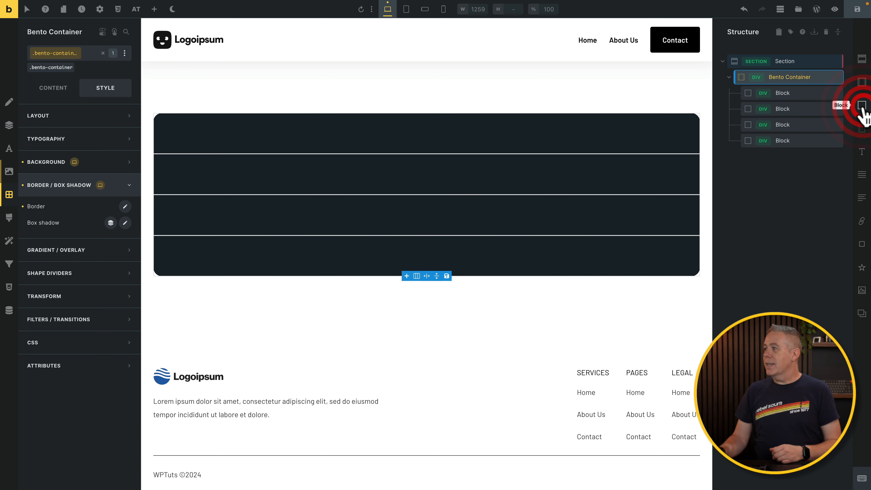
left_click(862, 108)
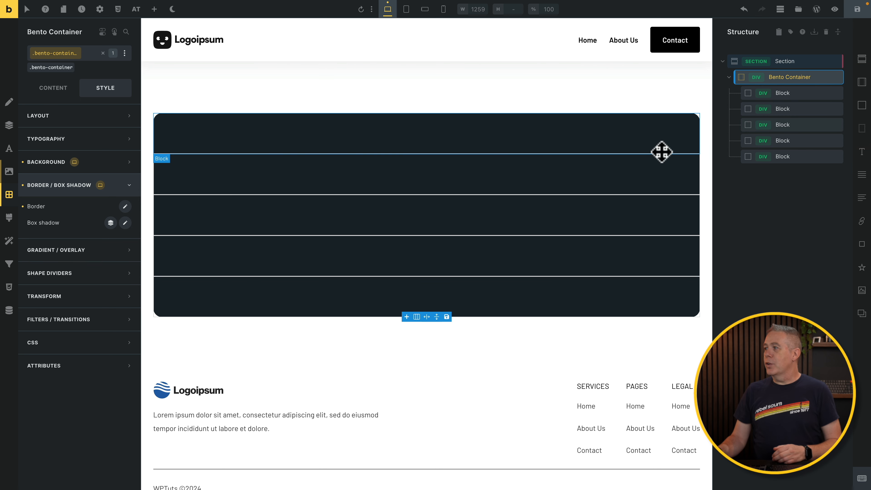
Step: Link the Bento Container's padding sides and set them all to var(--space-l)
left_click(781, 79)
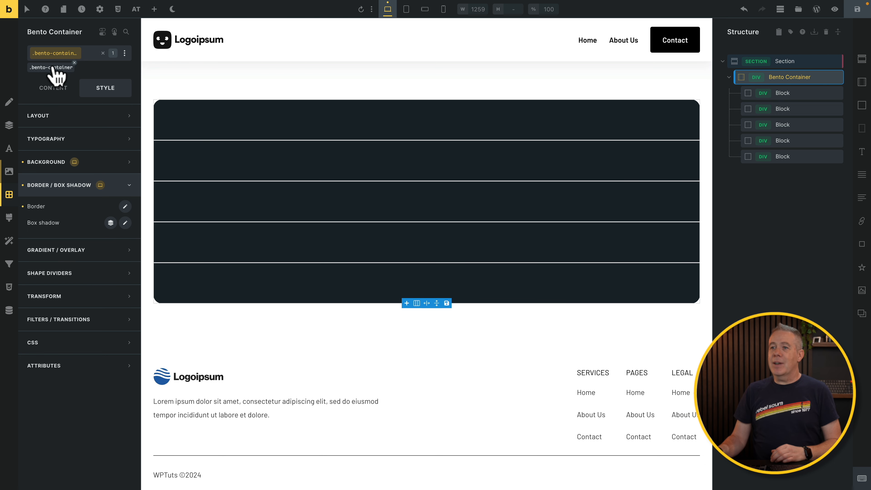
left_click(72, 117)
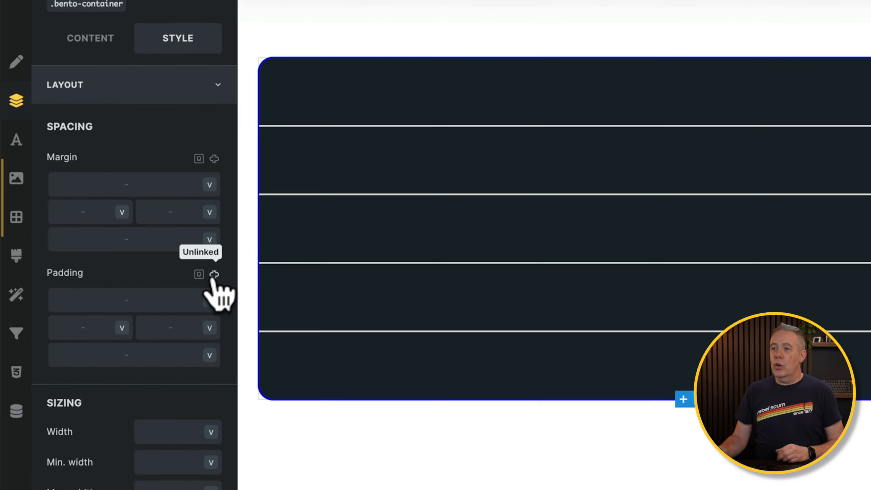
left_click(126, 228)
left_click(219, 276)
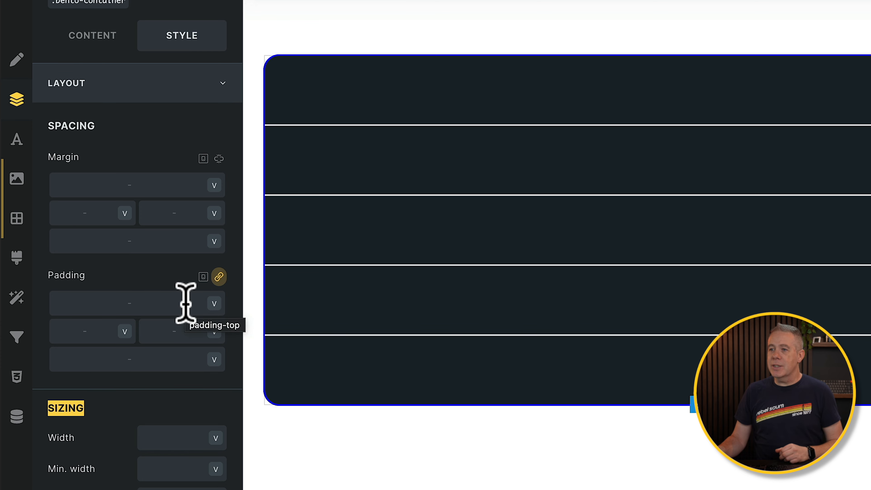
left_click(214, 303)
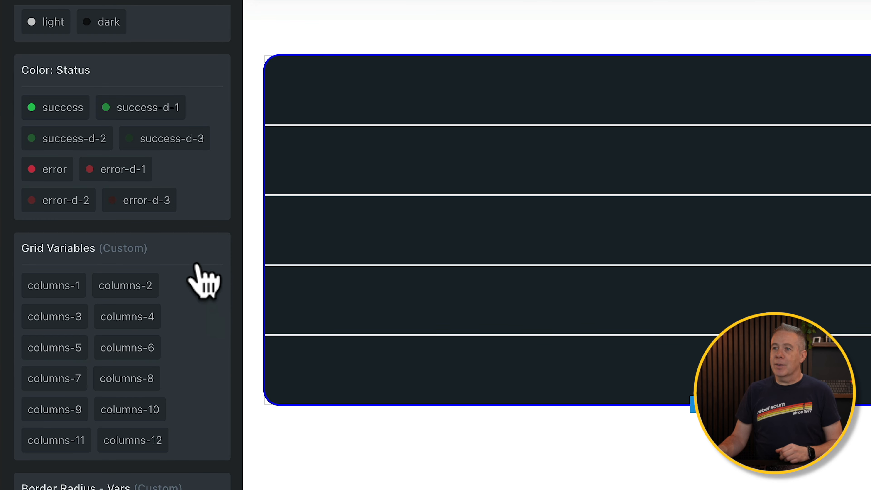
scroll(203, 302, "up", 10)
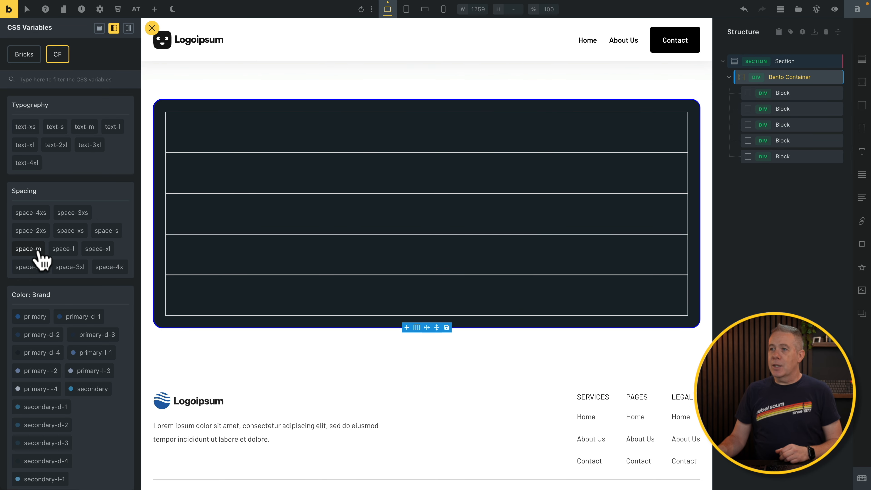
left_click(61, 251)
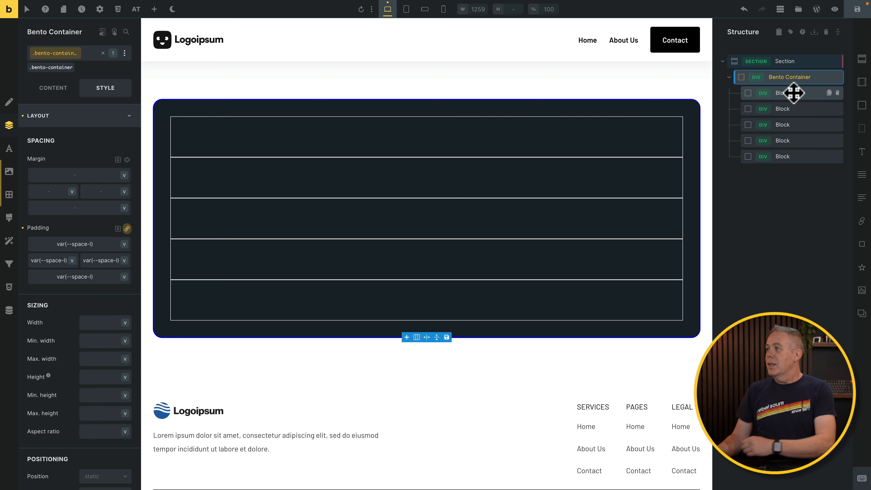
Step: Set the Bento Container's display to grid
left_click(809, 78)
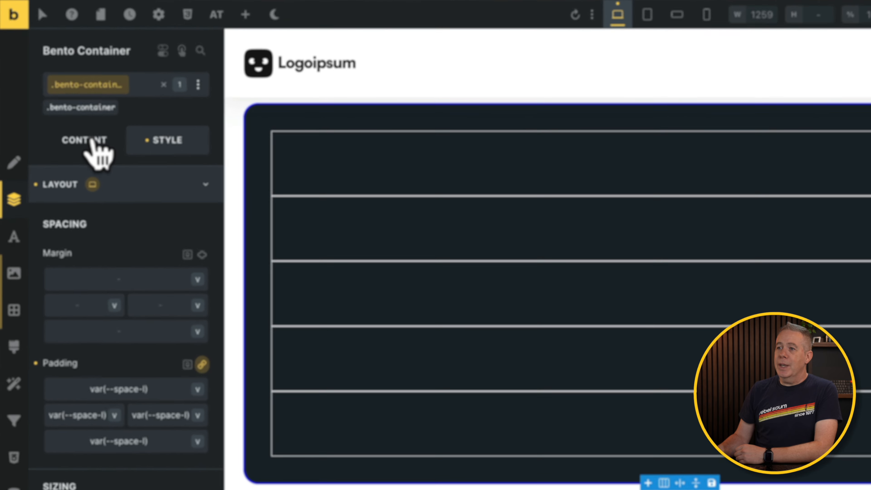
left_click(91, 141)
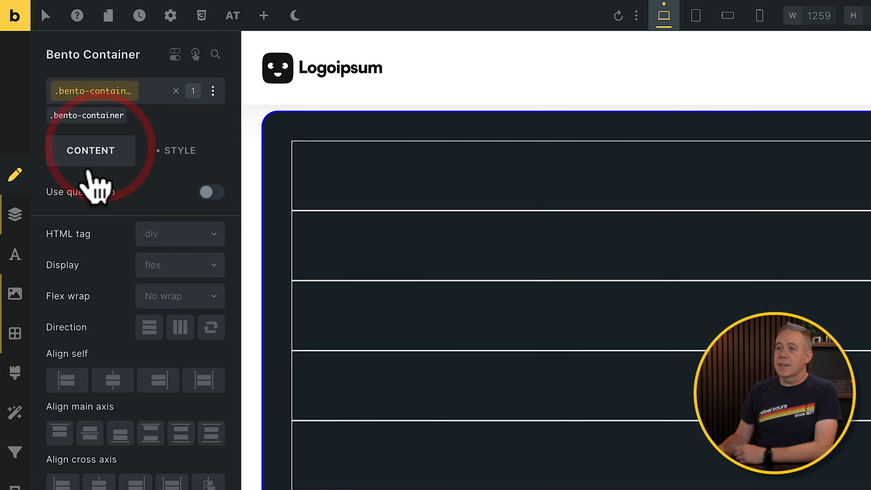
left_click(167, 269)
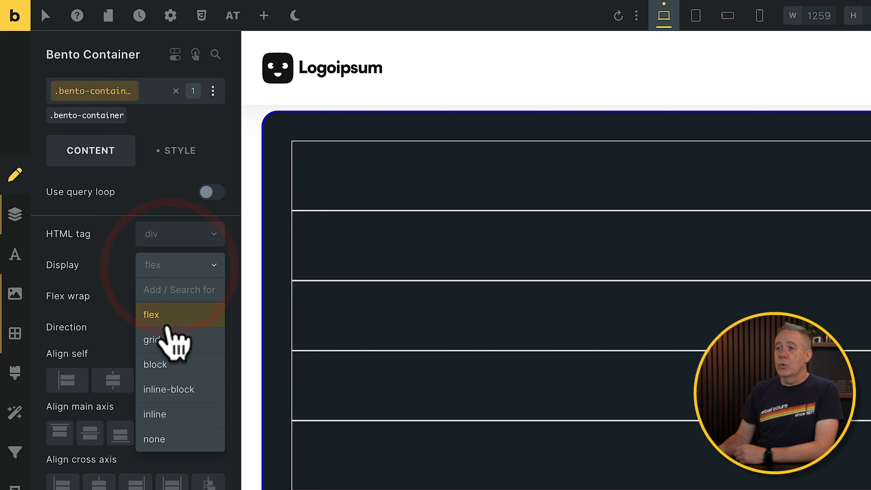
left_click(167, 338)
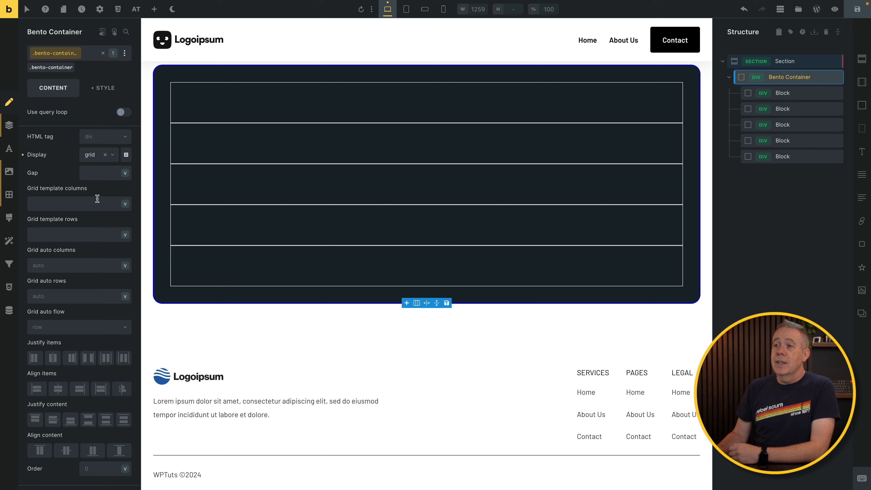
Step: Open the Grid Builder for the Bento Container and set its rows to 4
left_click(126, 155)
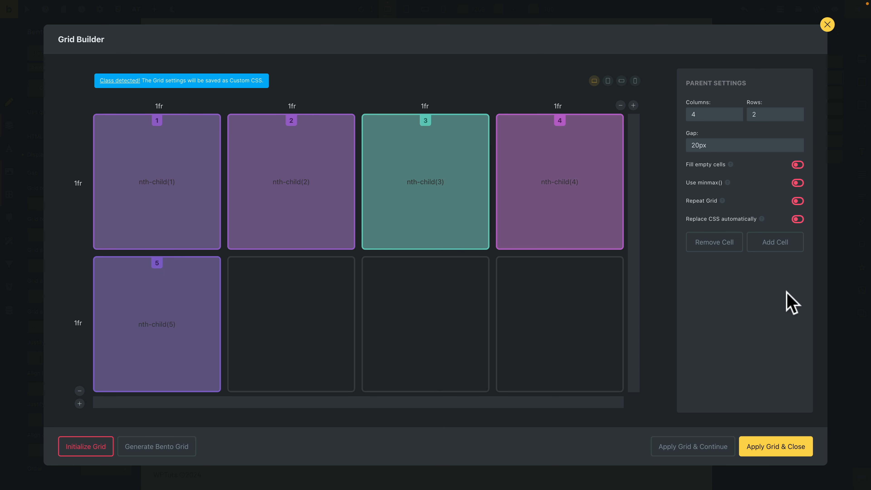
left_click(764, 116)
key("BackSpace")
type("4")
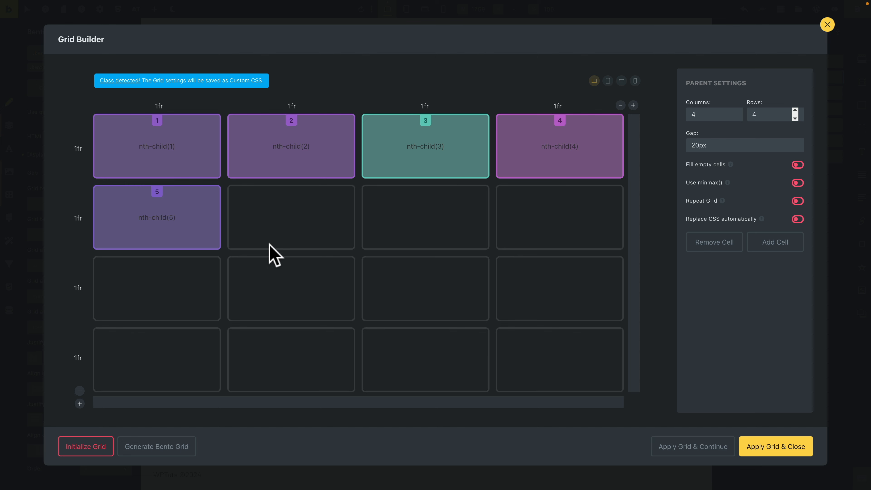
left_click(290, 266)
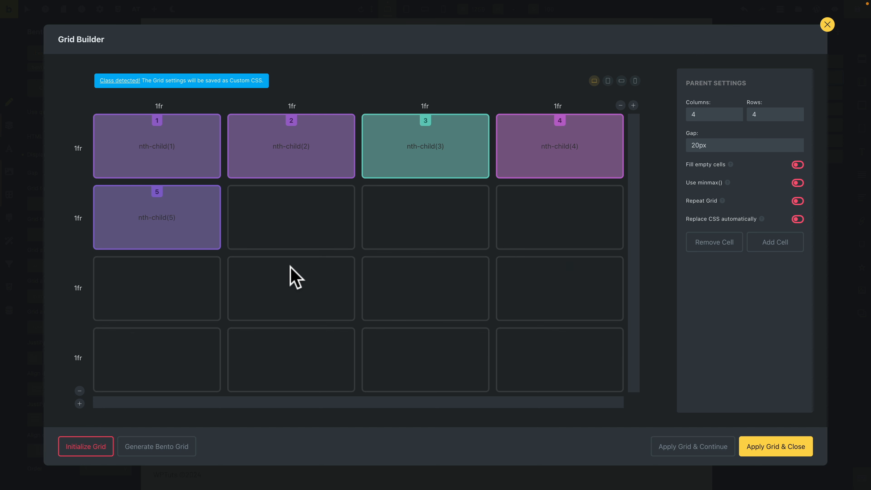
Step: Place cell 5 in the fourth column and cell 4 in the third column, each spanning rows three and four
left_click_drag(190, 228, 583, 302)
left_click_drag(618, 318, 618, 370)
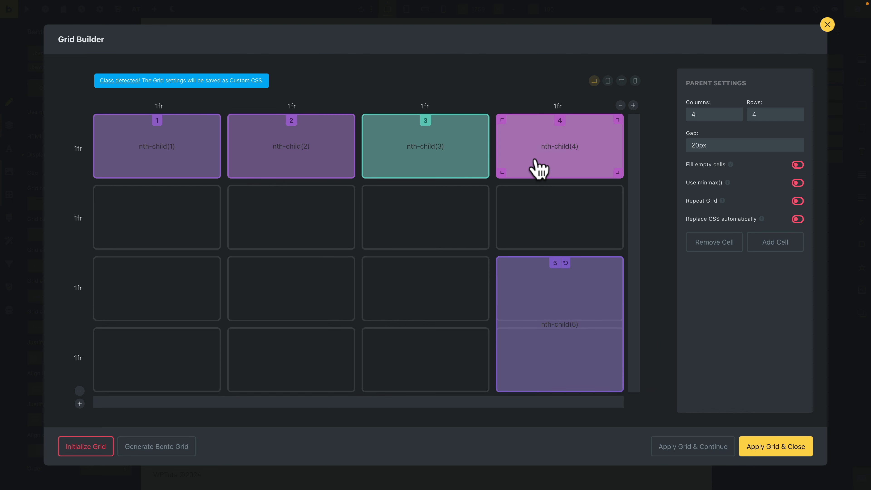
left_click_drag(550, 158, 414, 302)
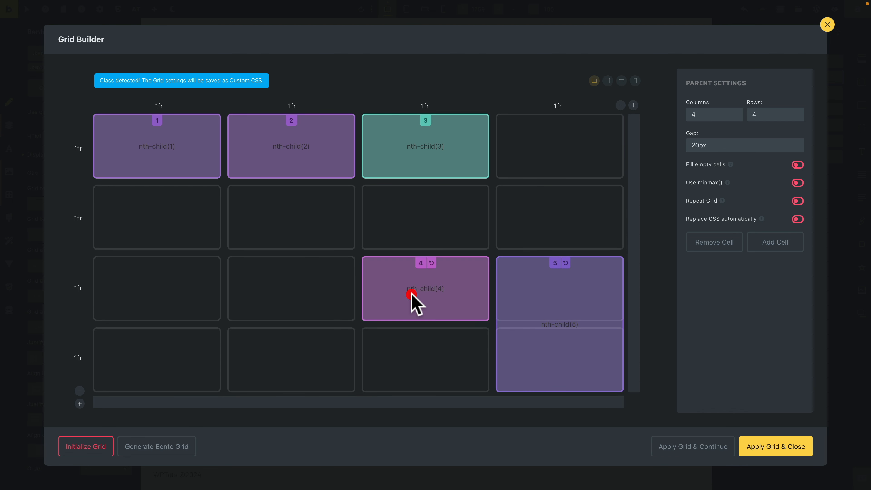
left_click_drag(483, 315, 484, 365)
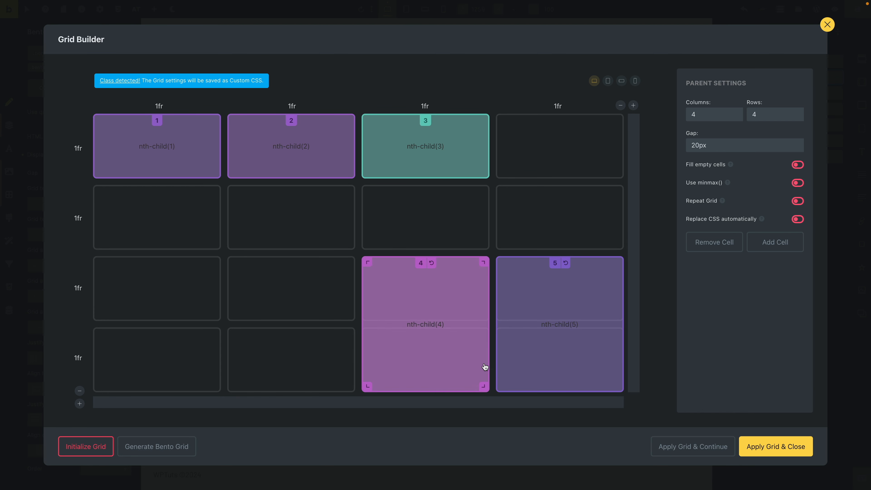
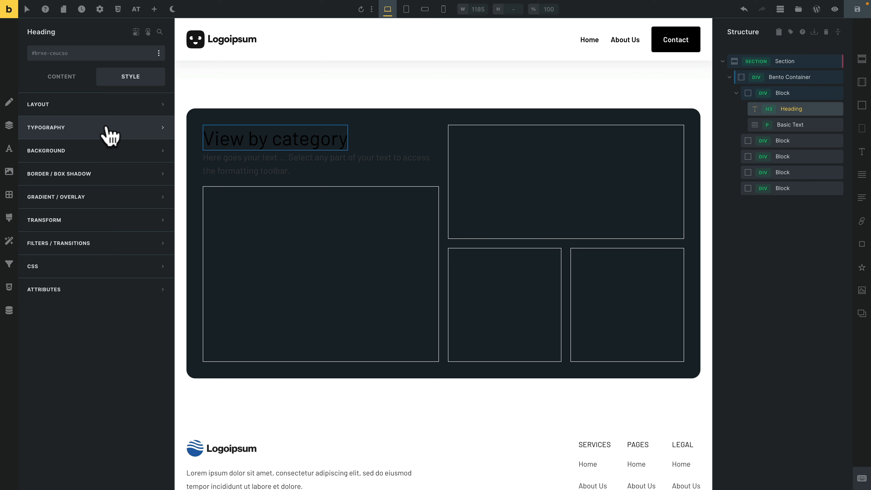
Step: Style the "View by category" heading with the var(--light) colour, font size var(--text-l) and font weight 600
left_click(158, 149)
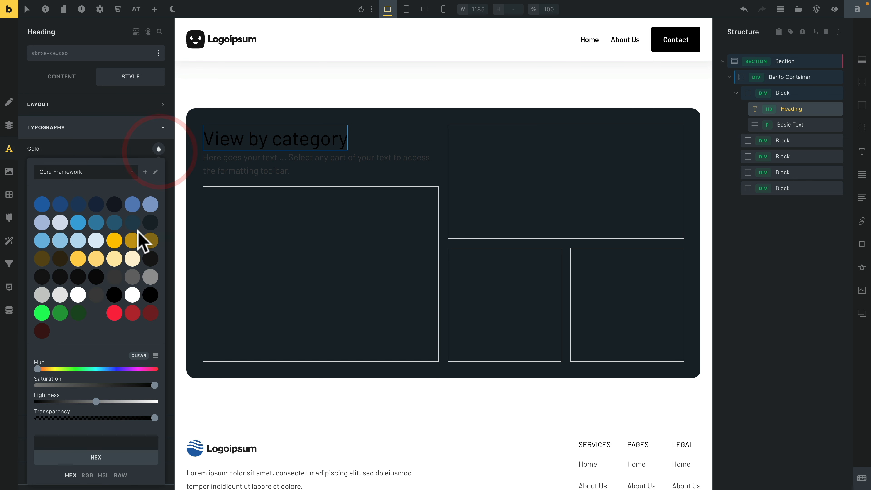
left_click(132, 294)
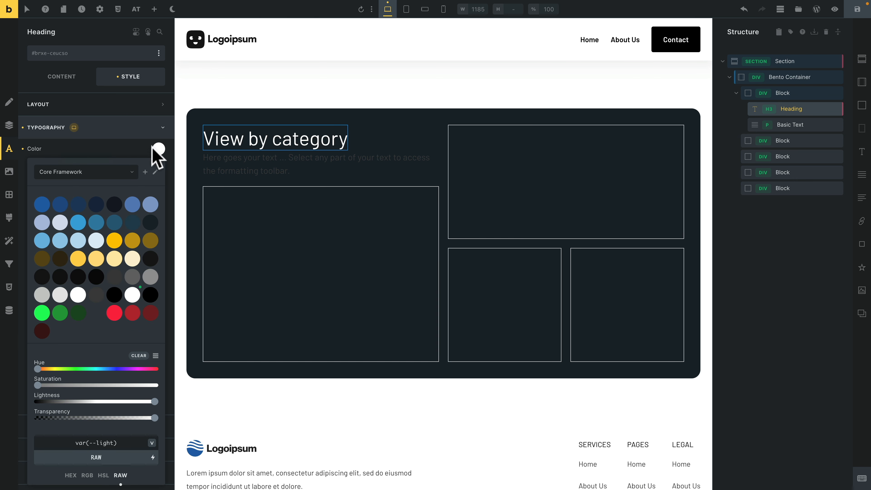
left_click(159, 149)
left_click(162, 169)
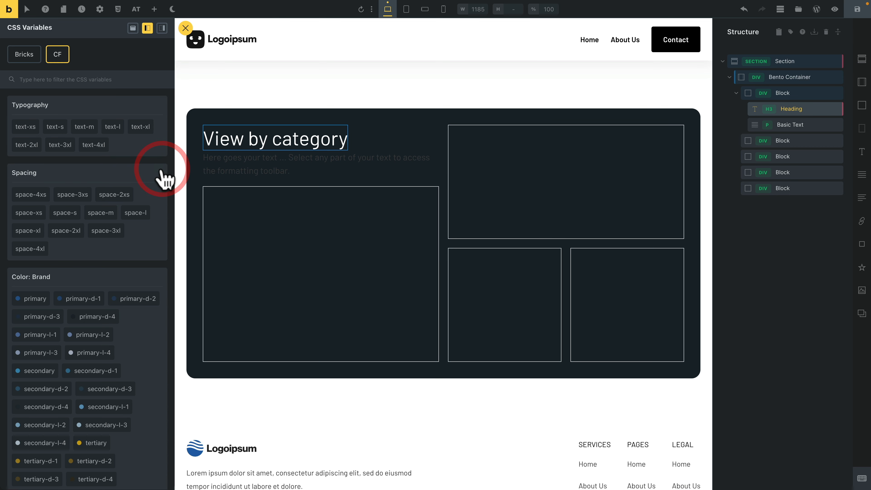
left_click(111, 128)
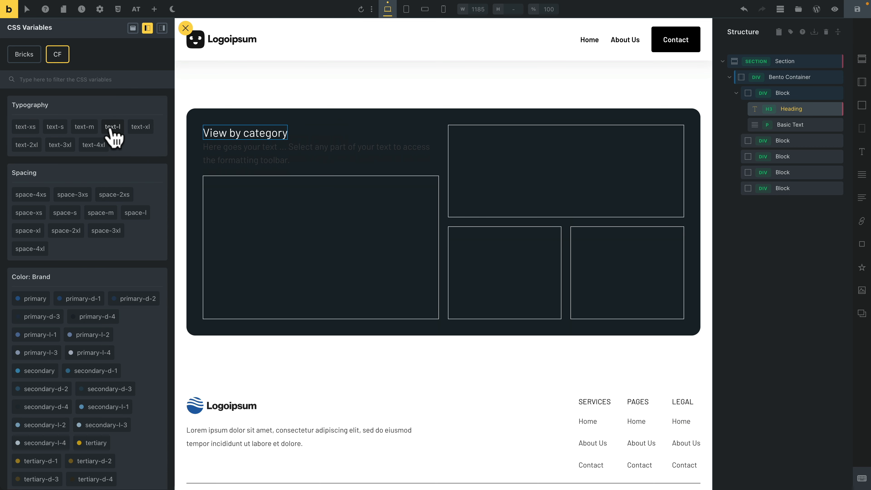
left_click(111, 128)
left_click(72, 272)
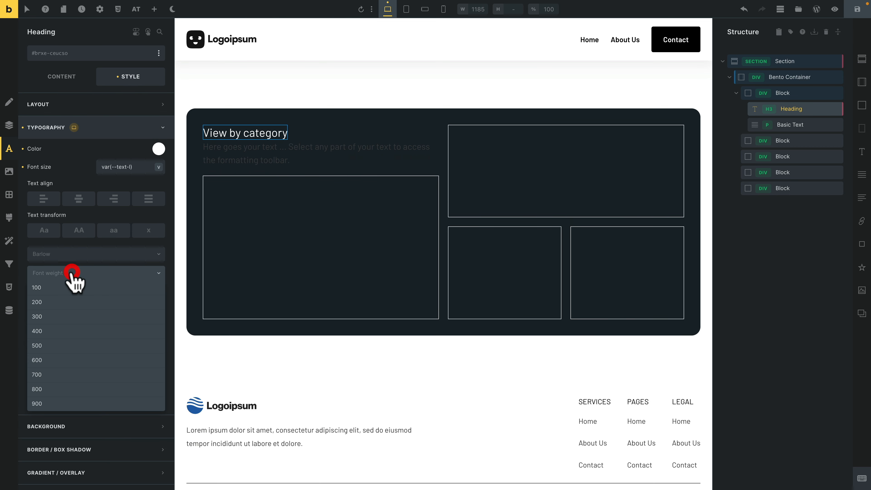
left_click(51, 359)
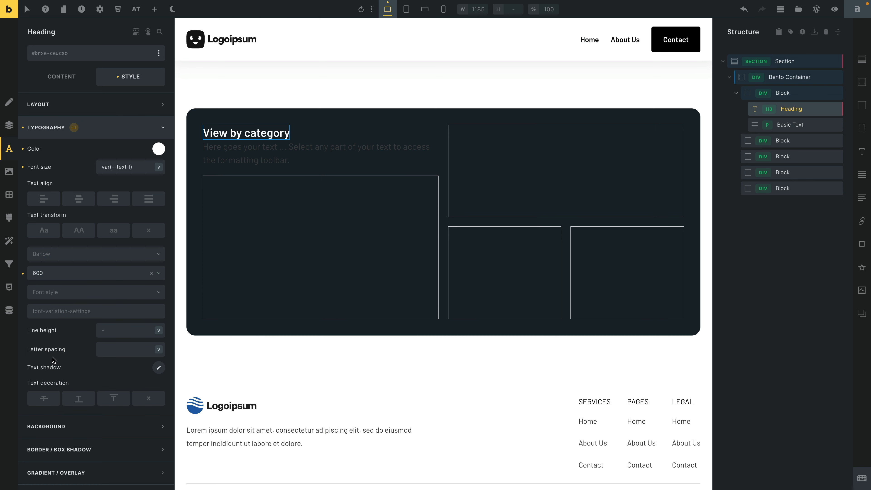
Step: Set the text colour of the Basic Text below the heading to var(--light)
left_click(278, 161)
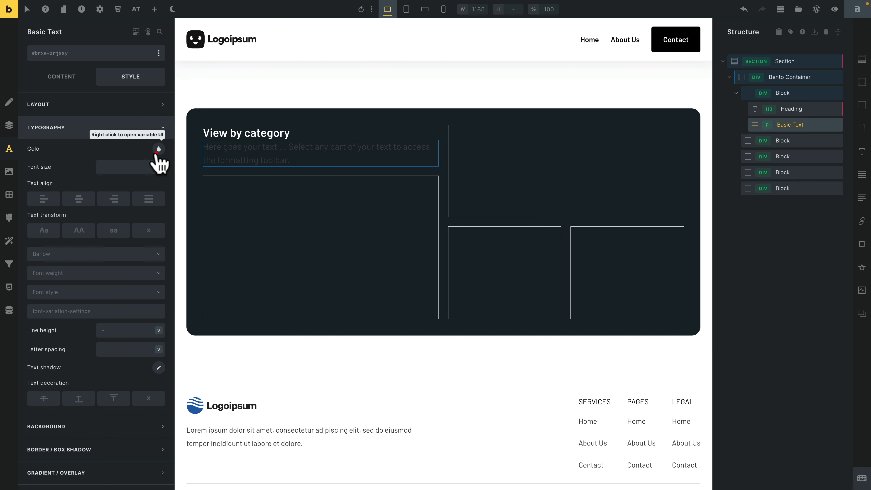
left_click(158, 149)
left_click(132, 296)
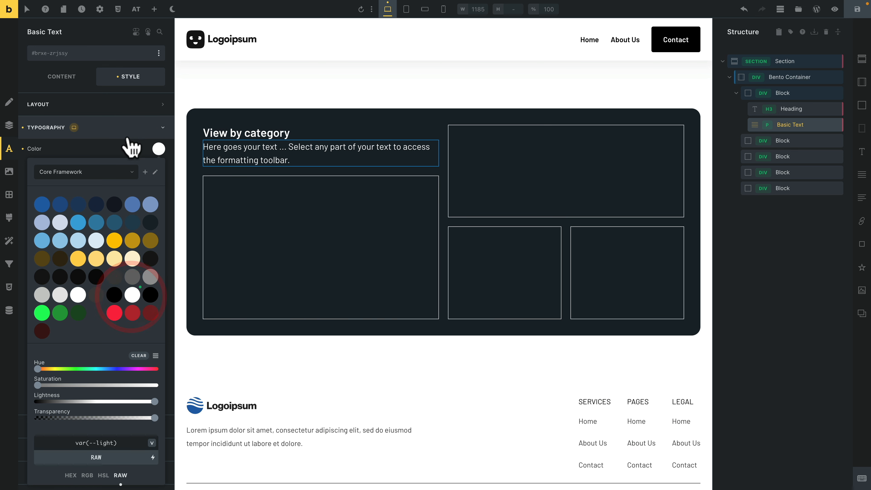
Step: Set the font size of the Basic Text below the heading to var(--text-m)
left_click(130, 128)
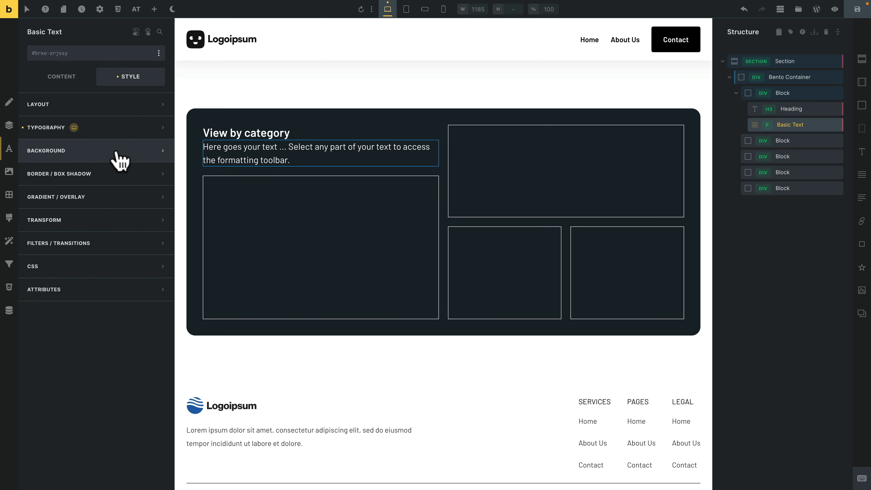
left_click(132, 129)
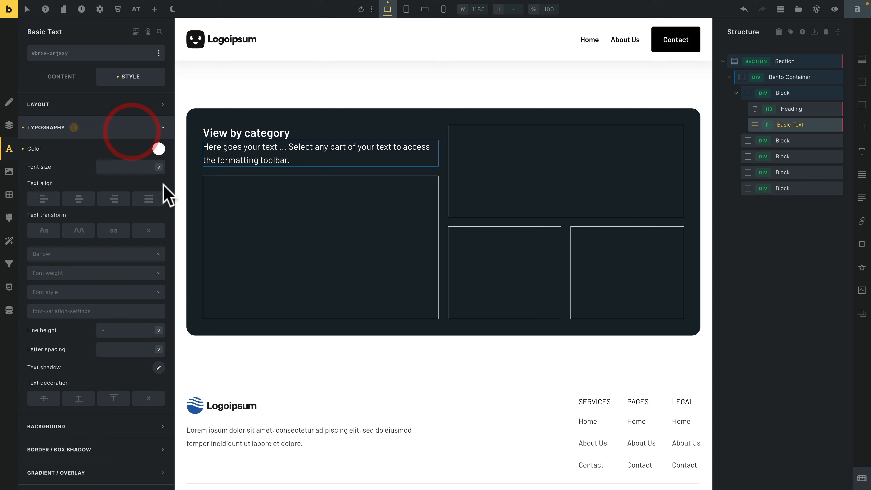
left_click(157, 167)
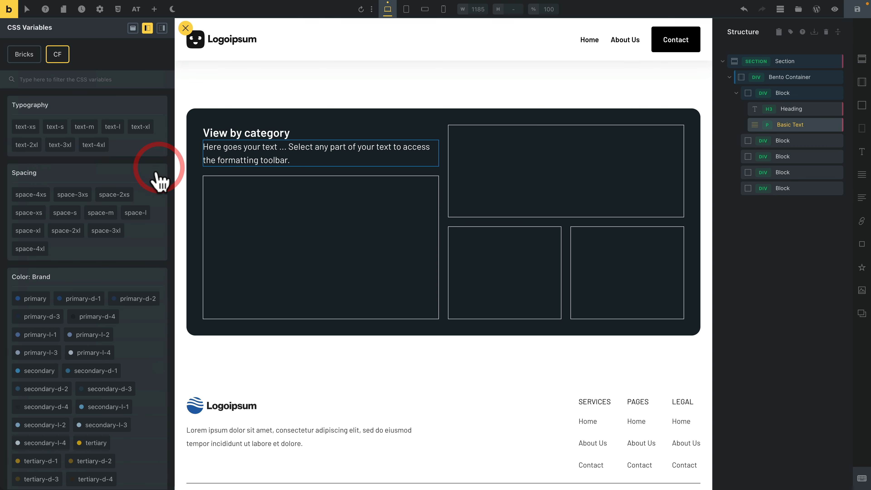
left_click(85, 127)
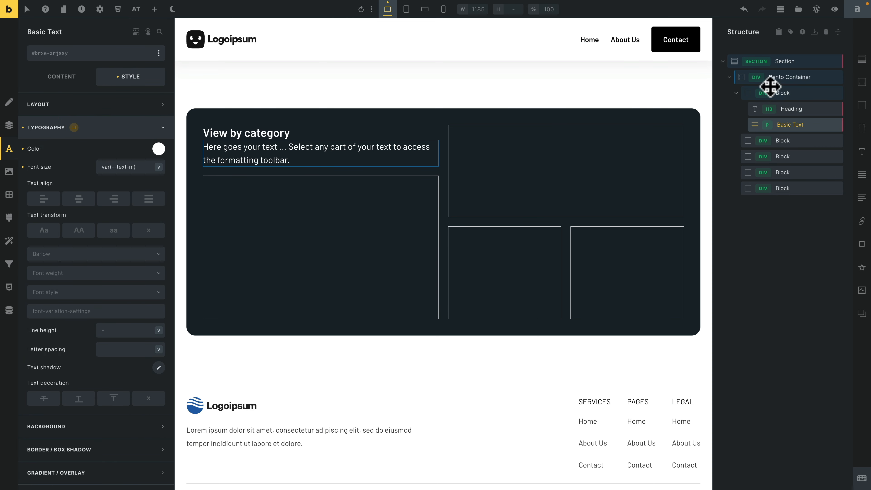
Step: Set the row gap of the block holding the heading and text to var(--space-s)
left_click(784, 92)
left_click(8, 102)
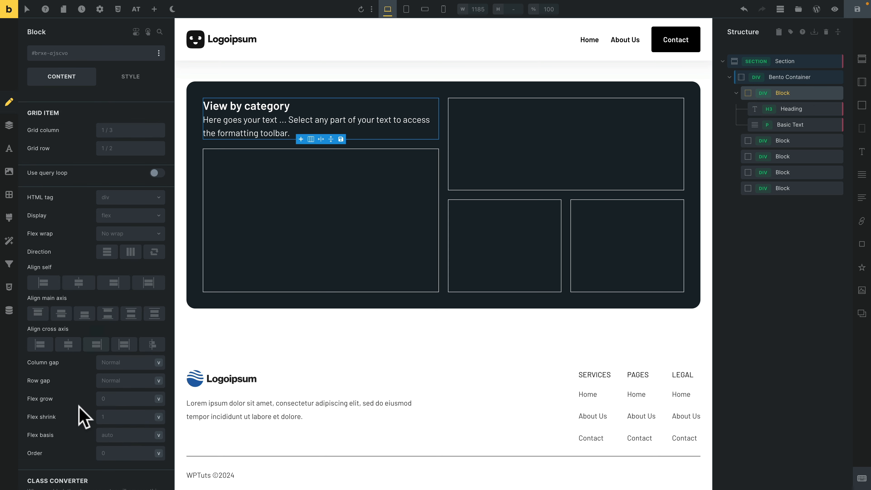
left_click(158, 381)
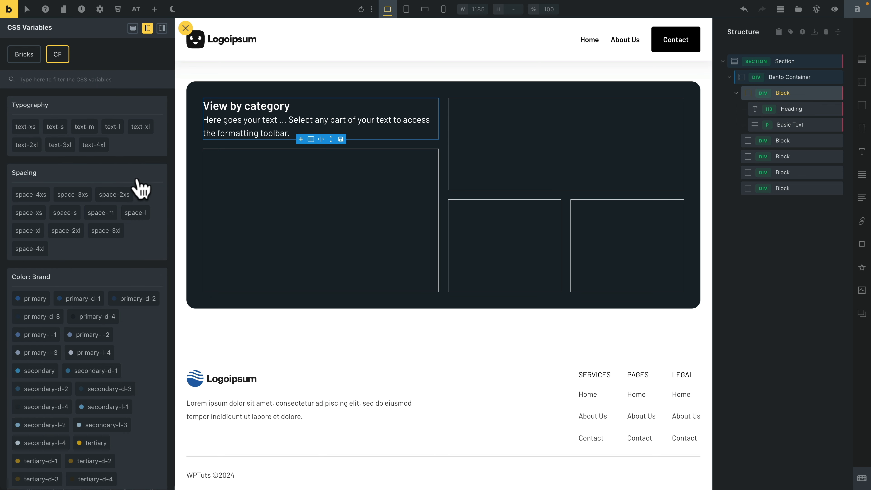
left_click(64, 213)
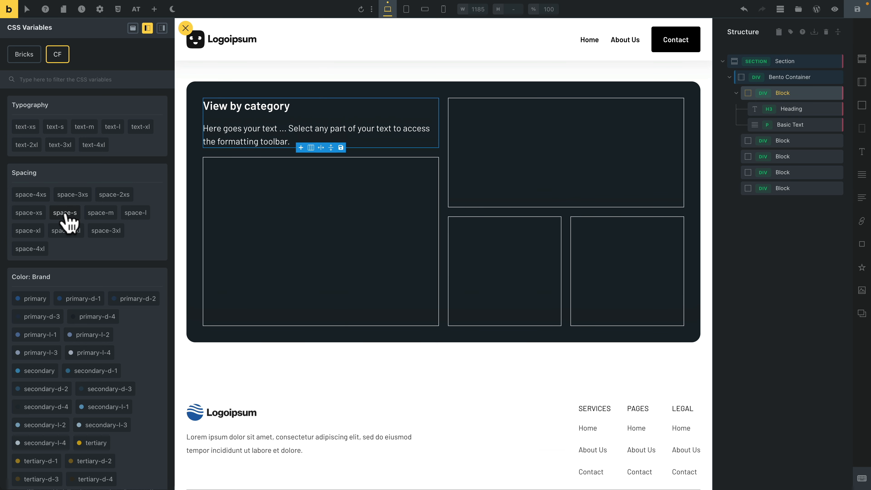
left_click(70, 214)
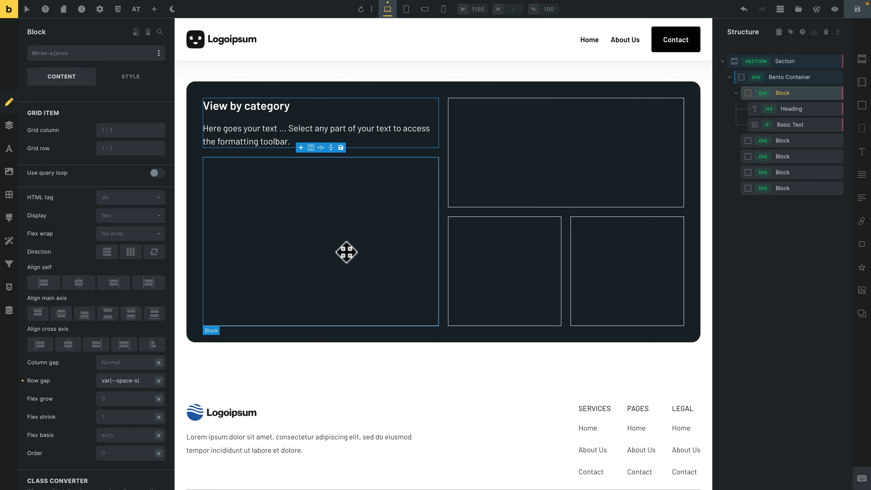
Step: Give the block below the heading and text the white kitchen photo from the media library as background image
left_click(799, 141)
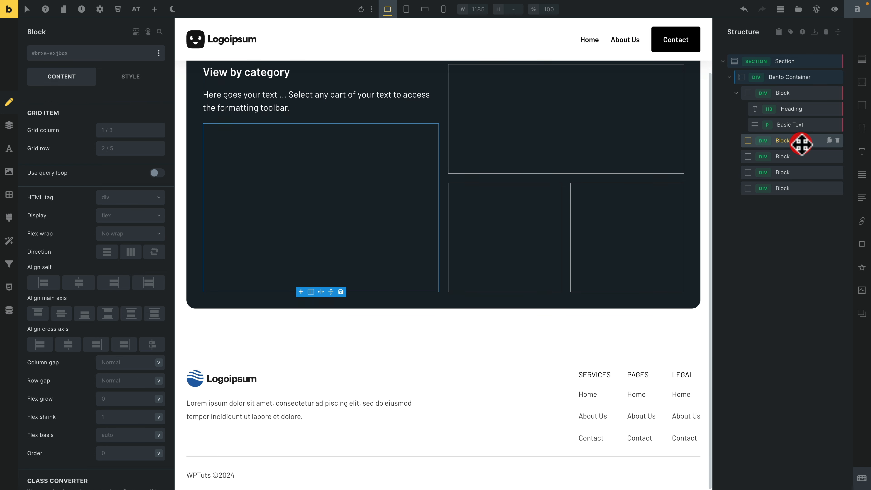
left_click(129, 77)
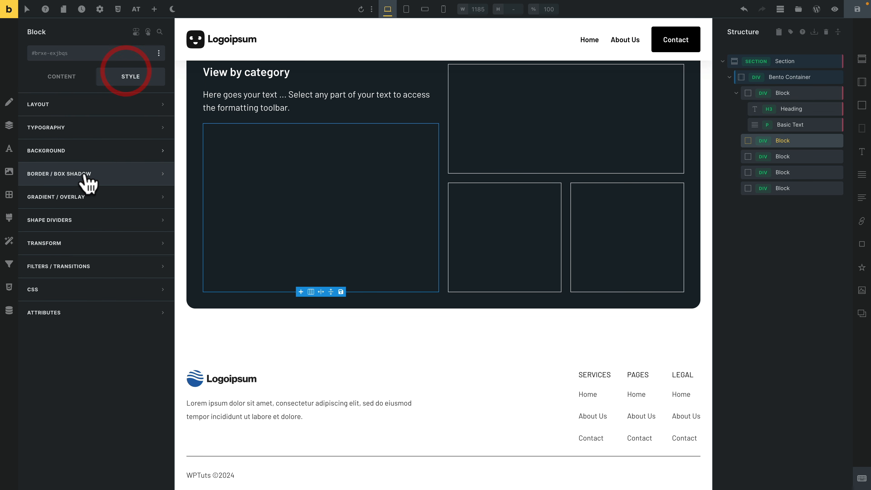
left_click(103, 151)
left_click(122, 196)
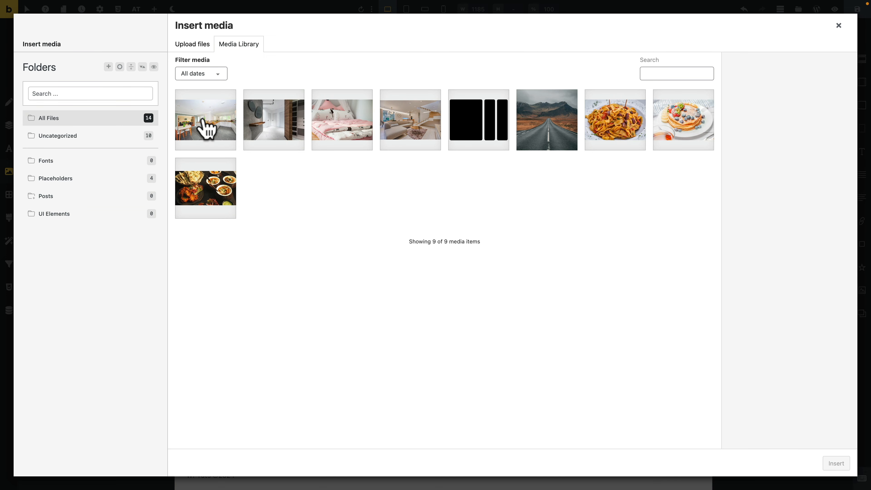
left_click(205, 128)
left_click(836, 463)
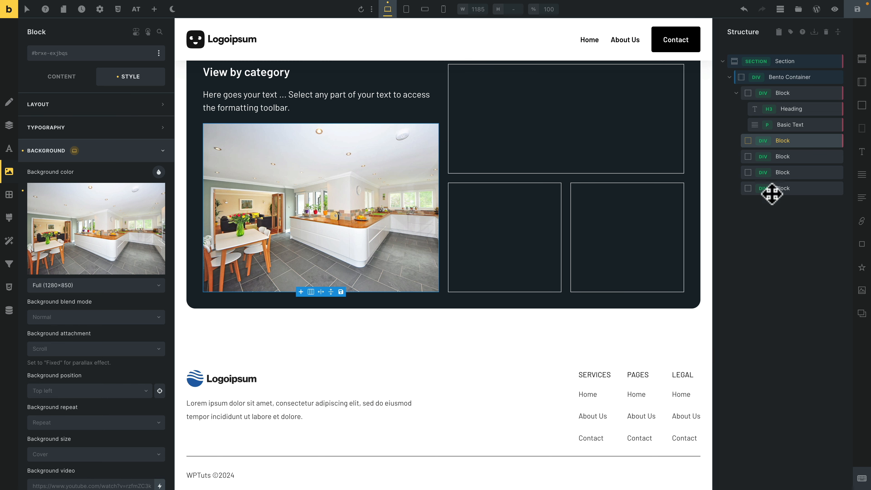
Step: Use the living room photo with the staircase as background image of the wide upper block
left_click(799, 157)
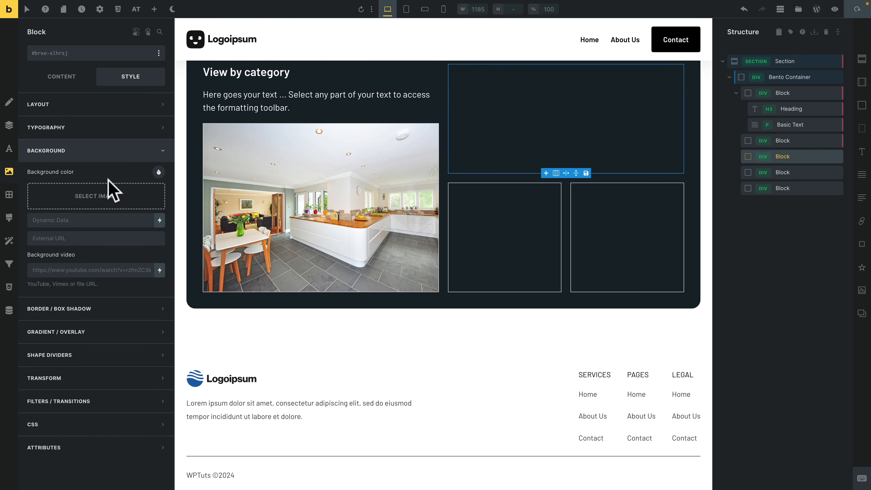
left_click(107, 202)
left_click(267, 145)
left_click(411, 120)
left_click(836, 463)
Step: Use the pink bedroom photo as background image of the small block in the third grid column
left_click(100, 205)
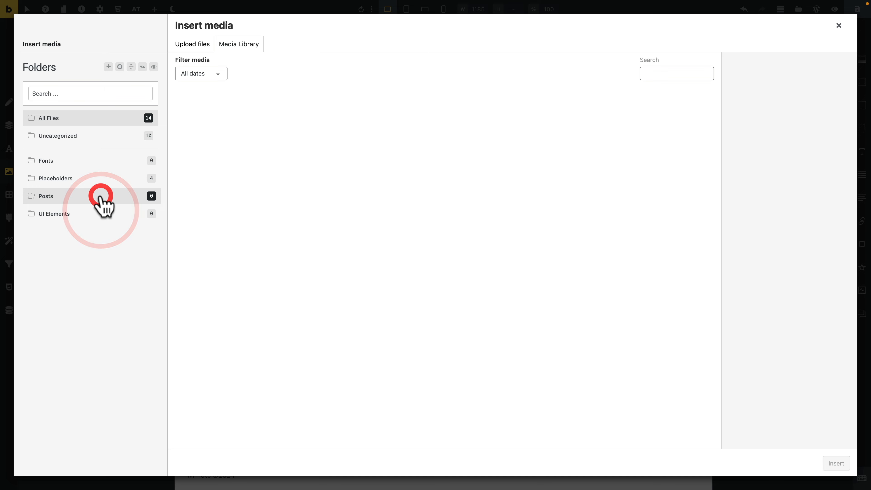
left_click(331, 129)
left_click(836, 464)
Step: Use the hallway photo pexels-heyho-6489092.jpg as background image of the last block in the fourth grid column
left_click(92, 195)
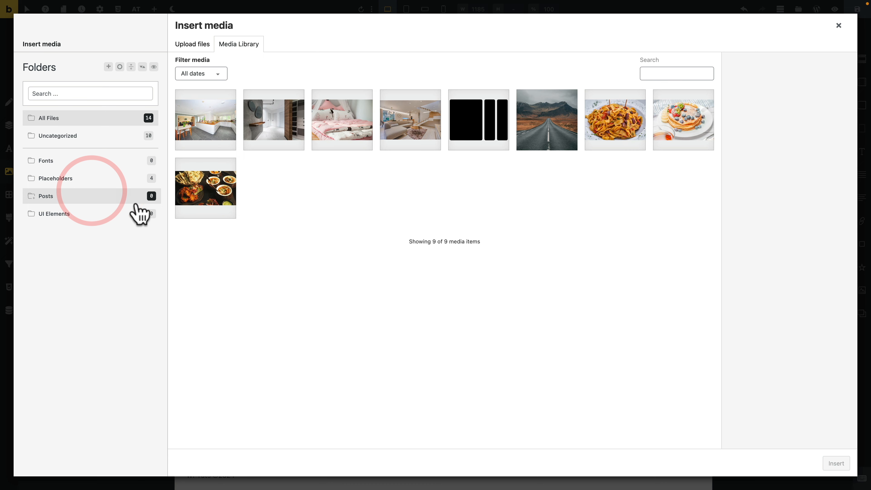
left_click(281, 137)
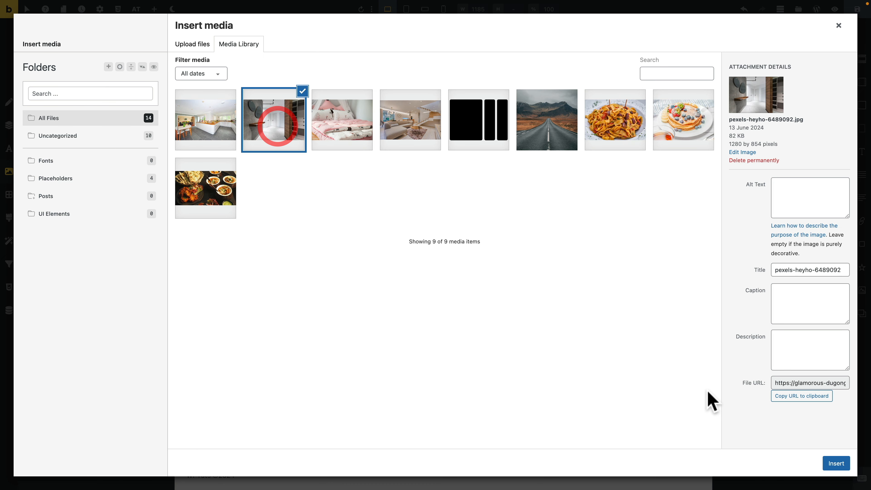
left_click(836, 464)
scroll(435, 405, "up", 1)
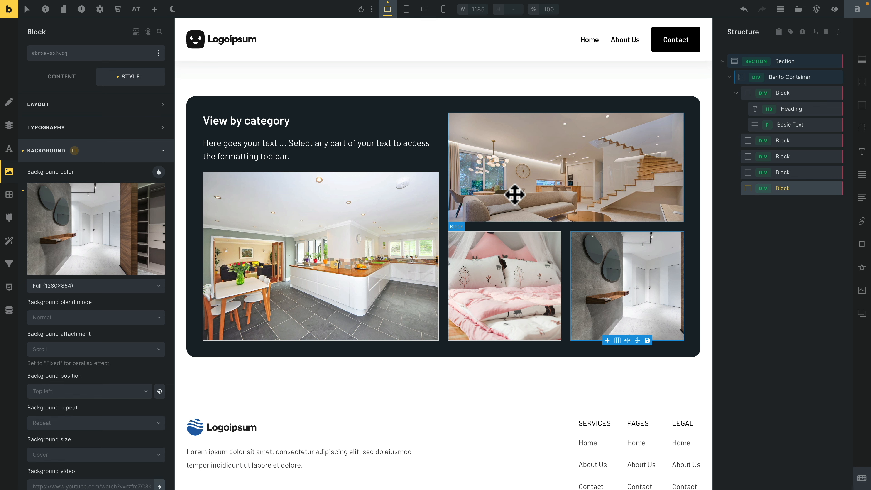
Step: Rename each of the four blocks with background images to "Image Block" in the structure
left_click(797, 141)
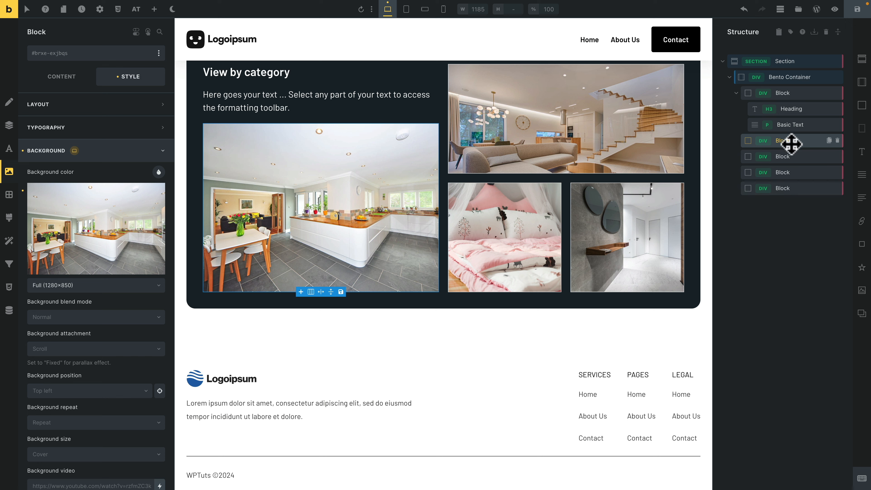
double_click(780, 141)
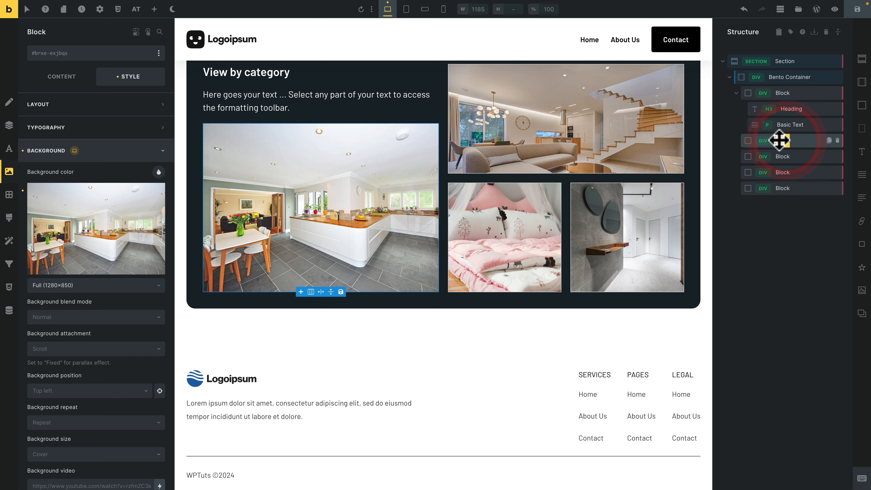
type("Image Block")
double_click(778, 157)
type("Image Block")
double_click(779, 173)
type("Image Block")
double_click(779, 188)
type("Image Block")
Step: Rename the block containing the heading and text to "Text Block" and collapse it in the structure
left_click(779, 92)
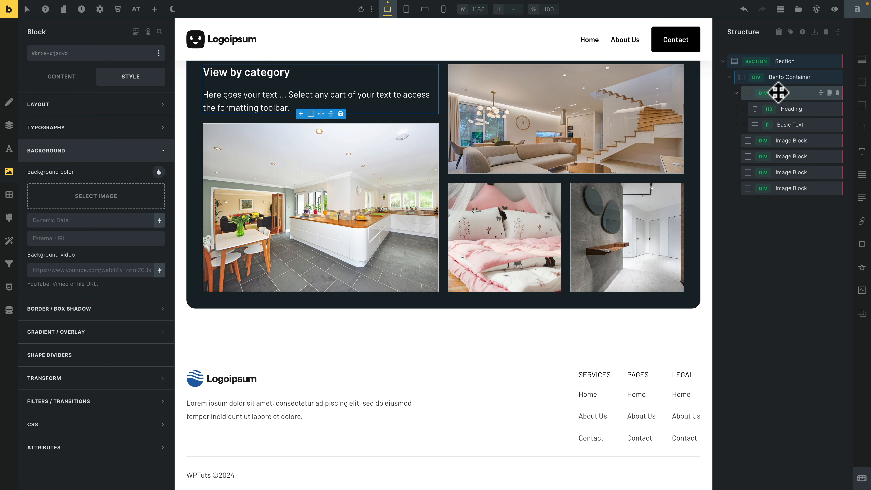
double_click(778, 93)
left_click(736, 93)
Step: Create the class bento-container__image on the first Image Block
left_click(797, 110)
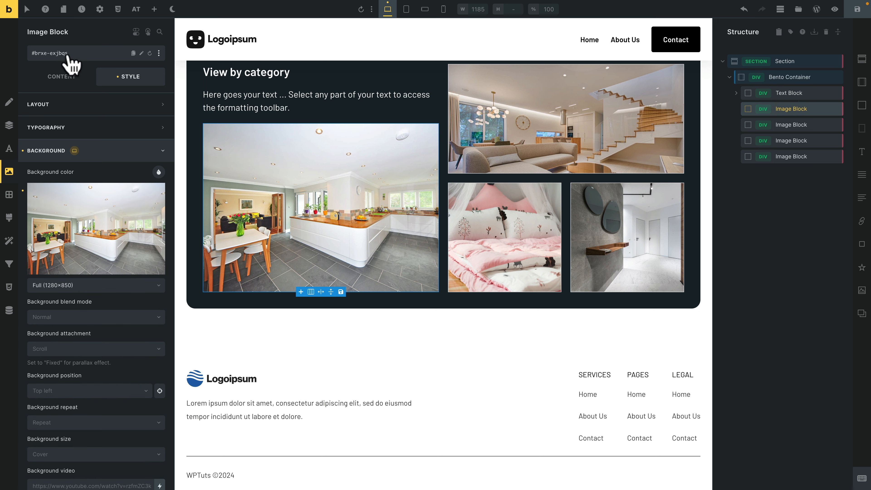
left_click(83, 56)
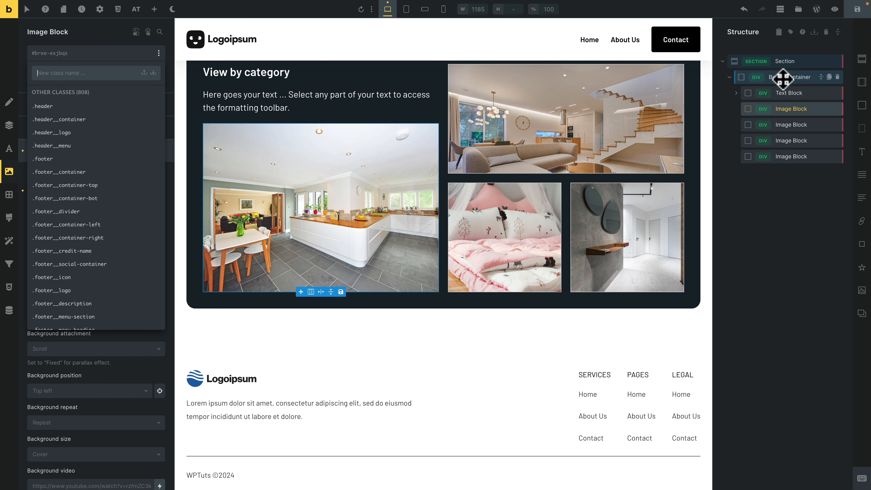
type("bento-container__image")
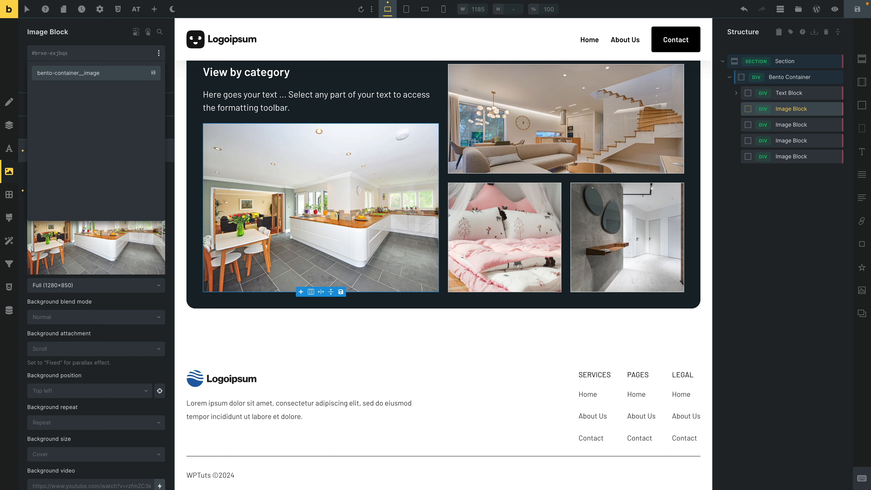
key("Return")
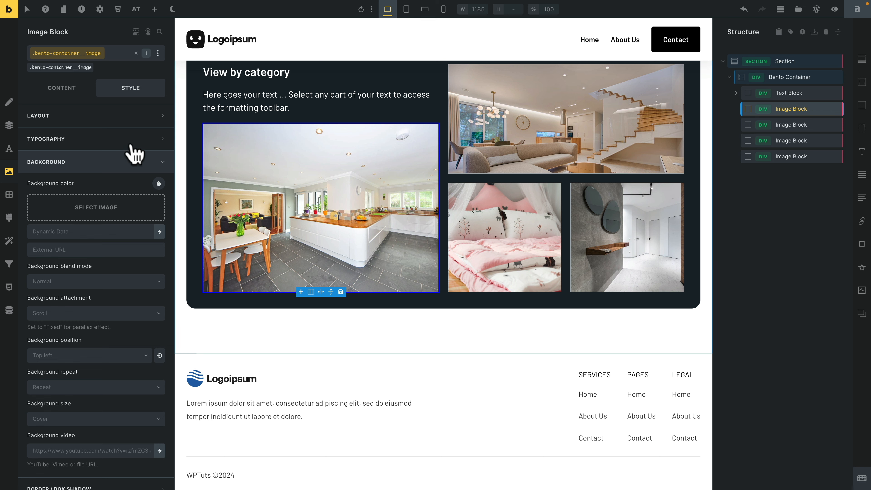
Step: Set the border radius of the bento-container__image class to var(--radius-m) on all four corners
left_click(64, 160)
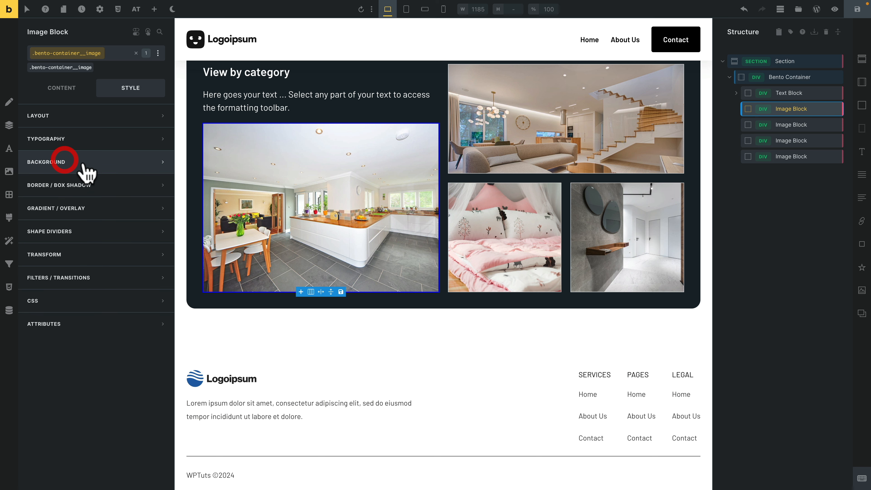
left_click(127, 186)
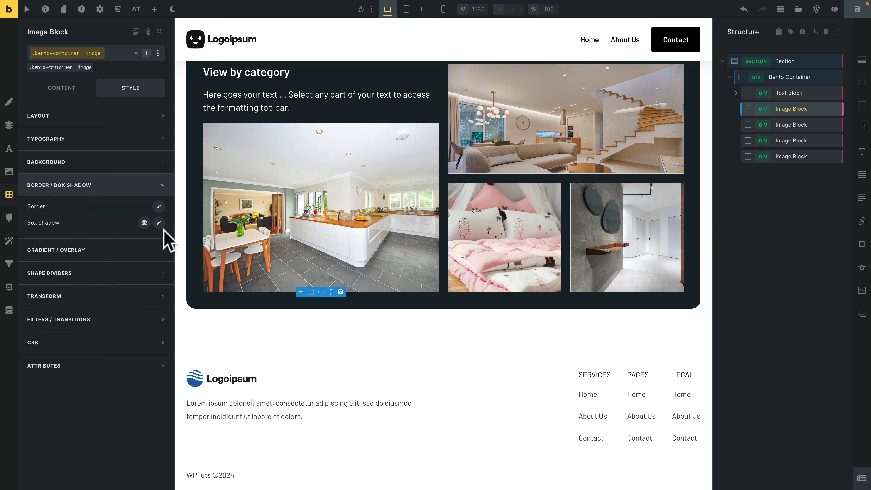
left_click(159, 206)
left_click(151, 337)
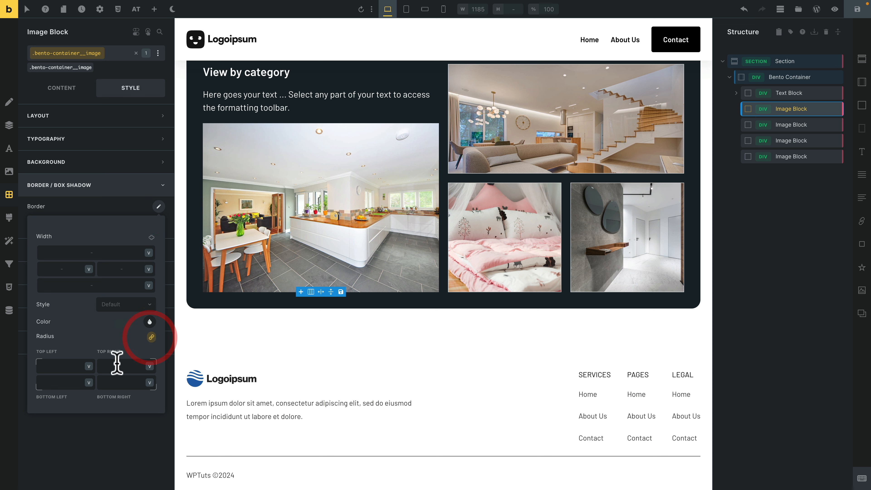
left_click(89, 367)
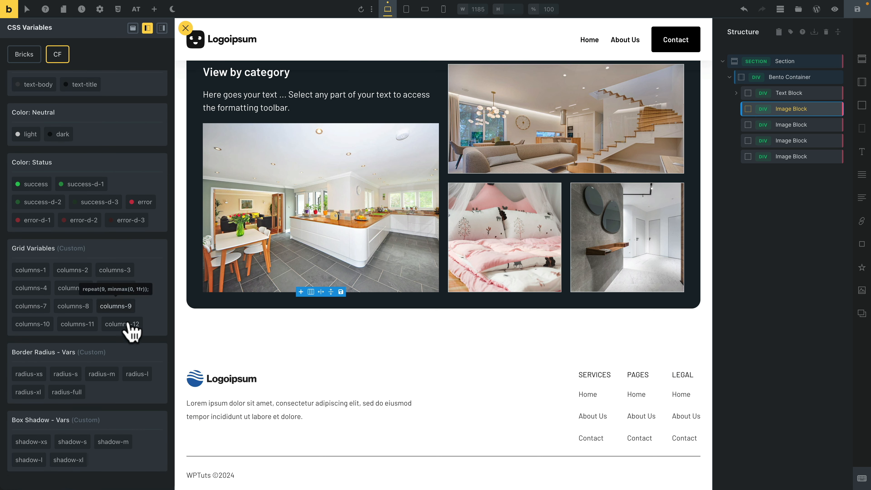
left_click(102, 374)
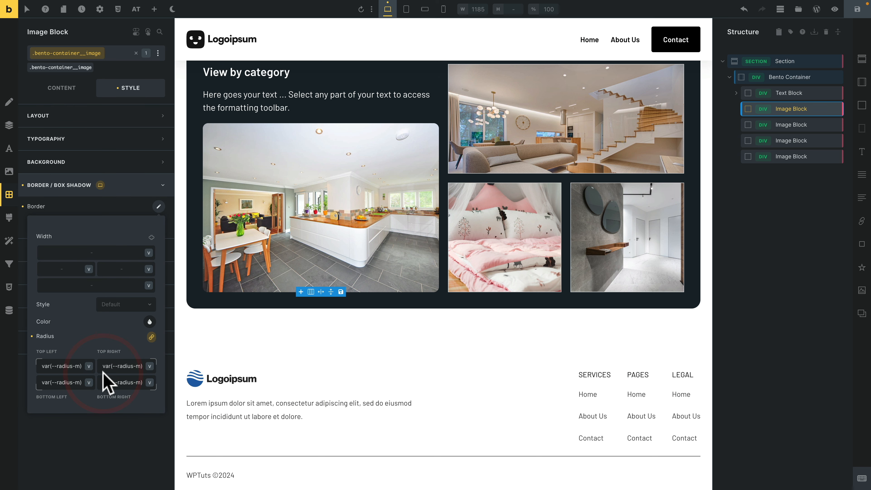
left_click(94, 429)
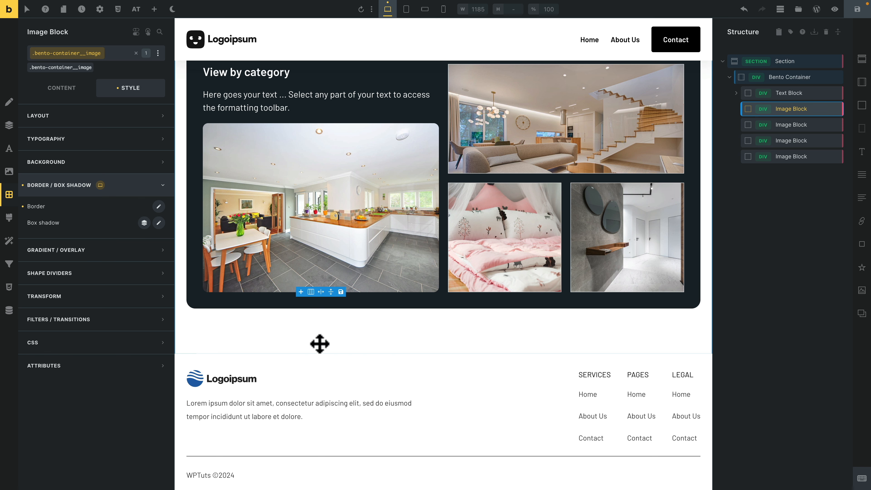
Step: Set the padding of the bento-container__image class to var(--space-m) on all four sides
scroll(320, 344, "up", 1)
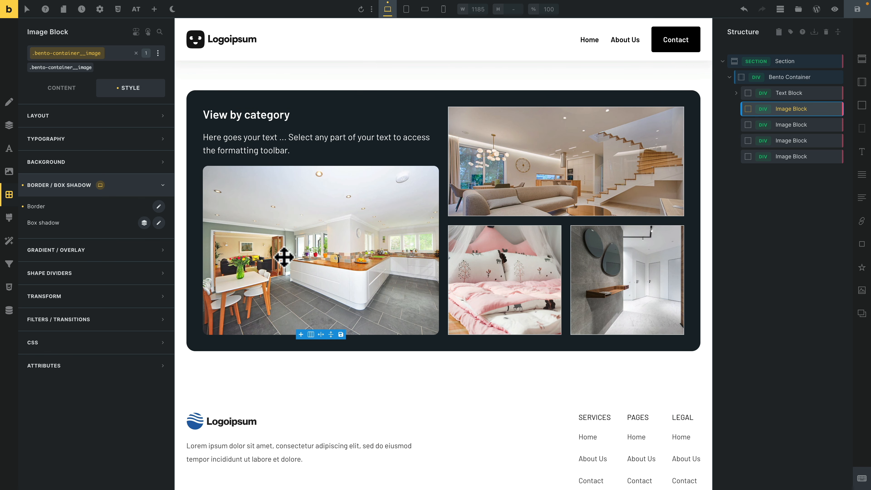
left_click(109, 117)
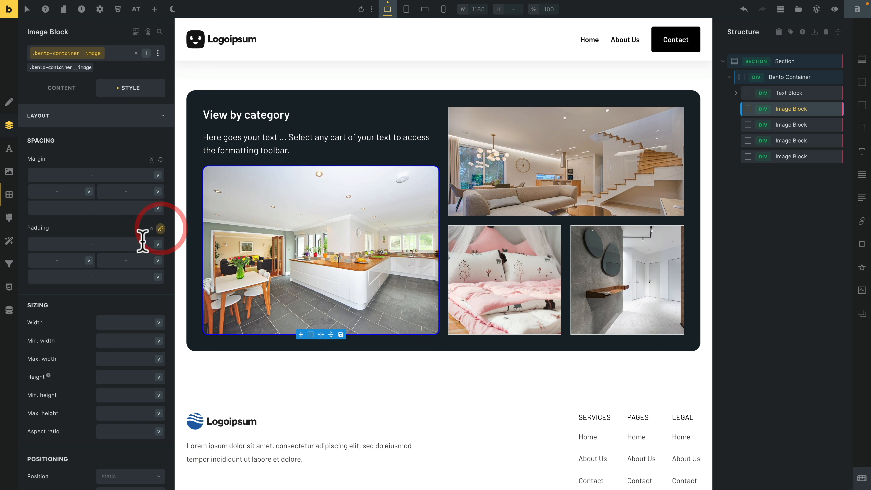
left_click(158, 244)
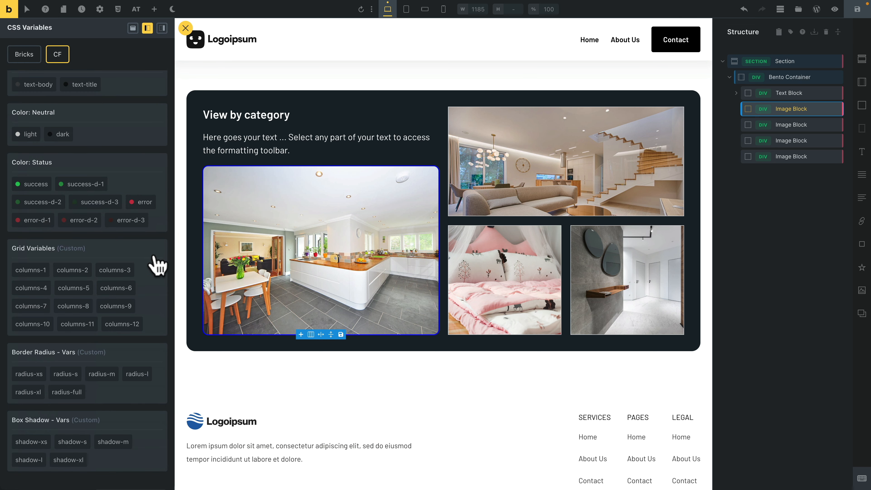
scroll(154, 257, "up", 1)
scroll(157, 265, "up", 10)
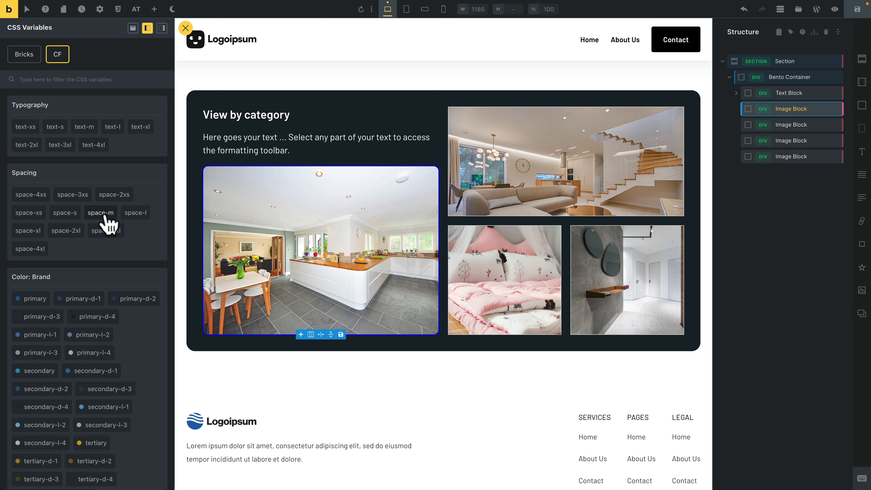
left_click(103, 213)
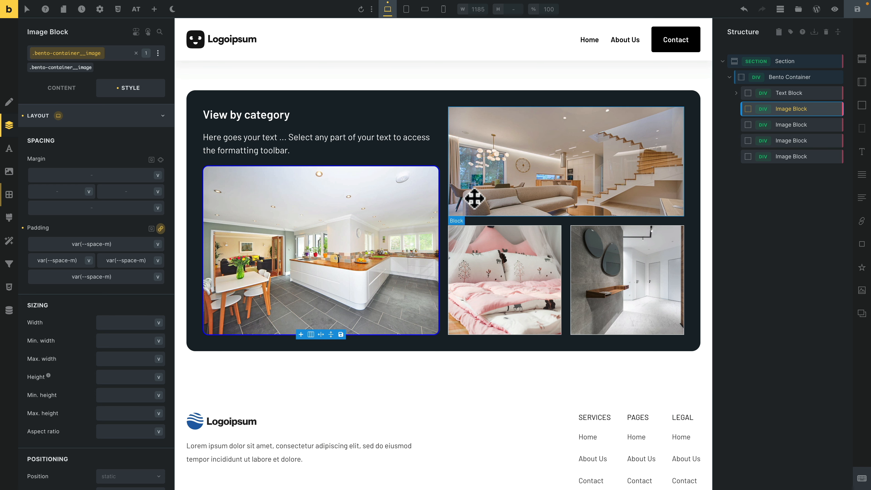
Step: Assign the existing class bento-container__image to the second Image Block
left_click(813, 125)
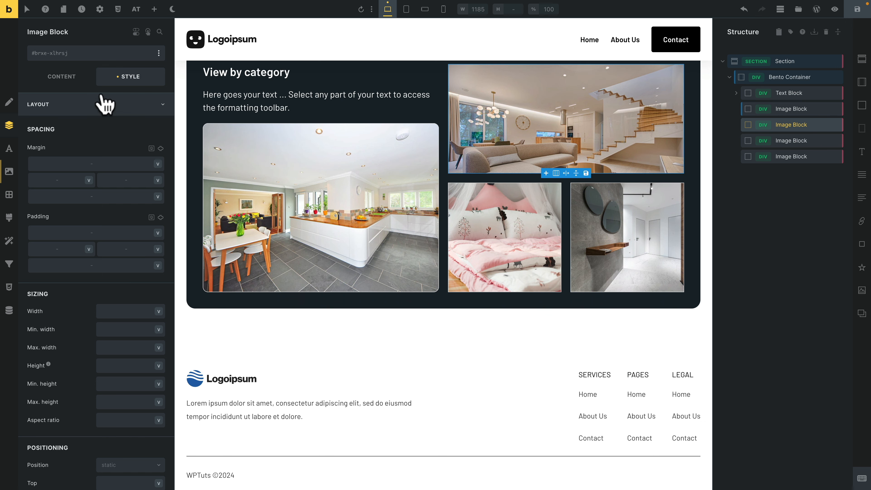
left_click(81, 54)
type("bento")
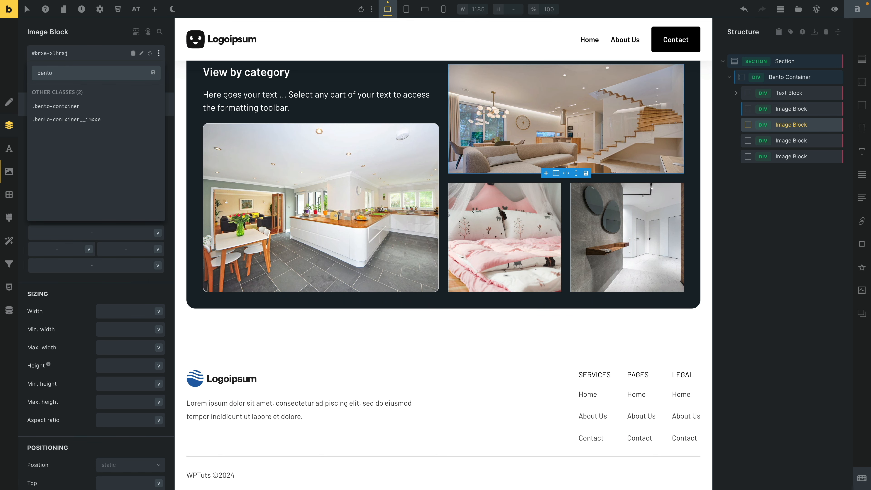
left_click(60, 120)
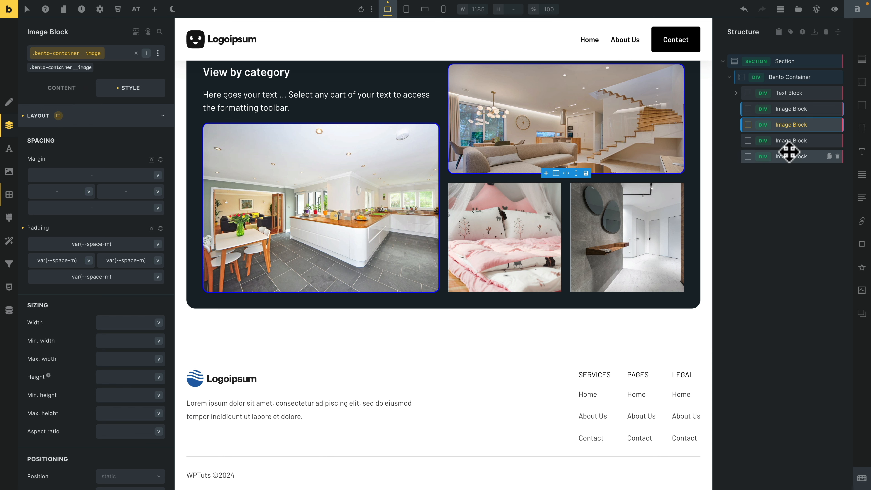
Step: Assign the existing class bento-container__image to the third Image Block
left_click(792, 140)
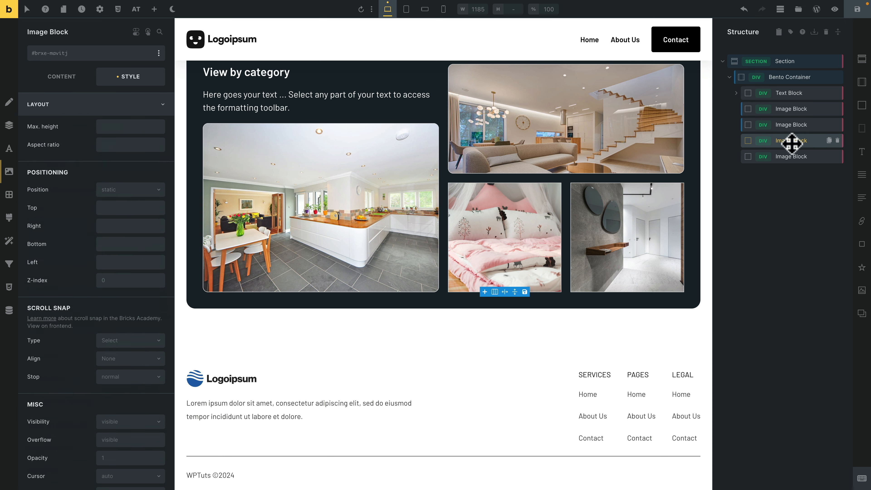
left_click(98, 105)
left_click(82, 57)
type("bent")
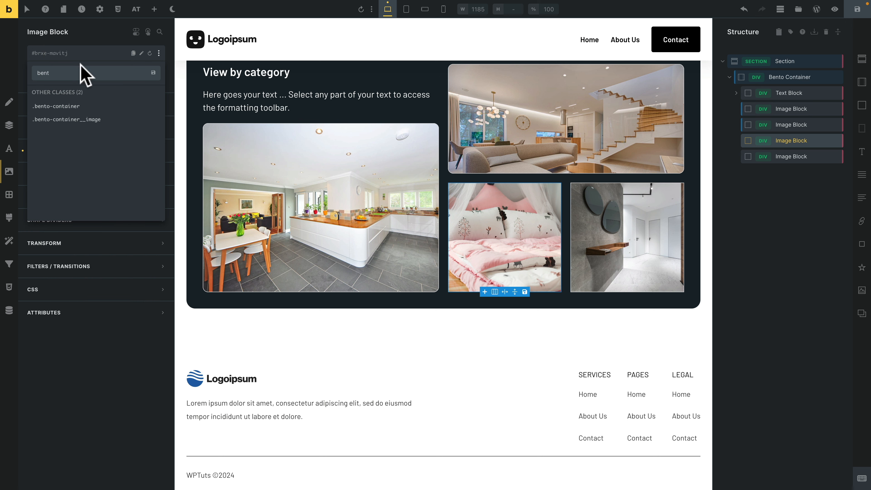
left_click(66, 119)
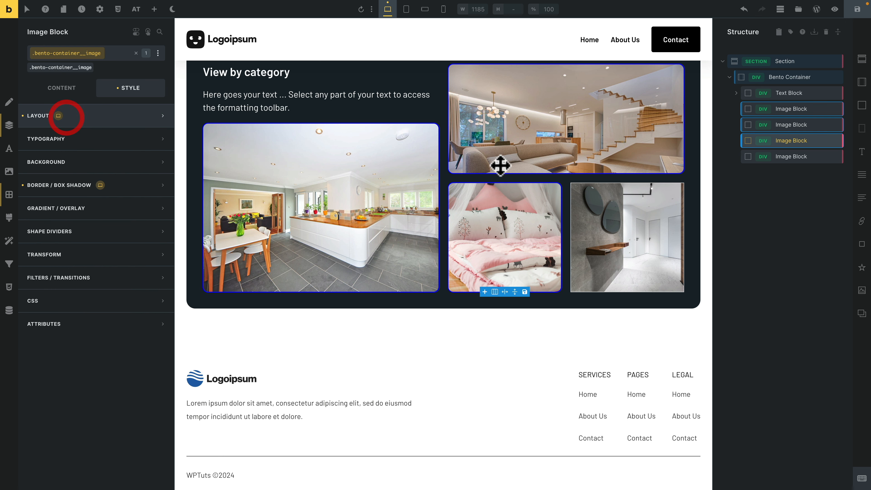
Step: Assign the existing class bento-container__image to the fourth Image Block
left_click(792, 157)
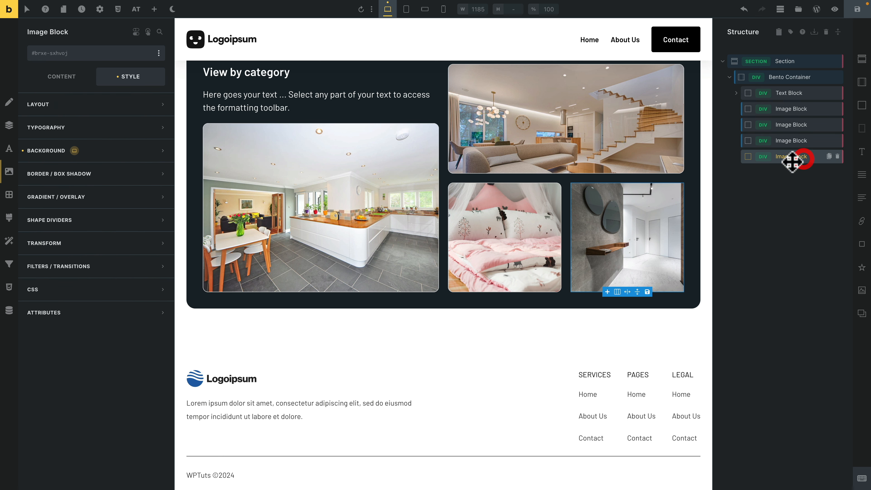
left_click(79, 54)
type("bento-container__image")
left_click(55, 120)
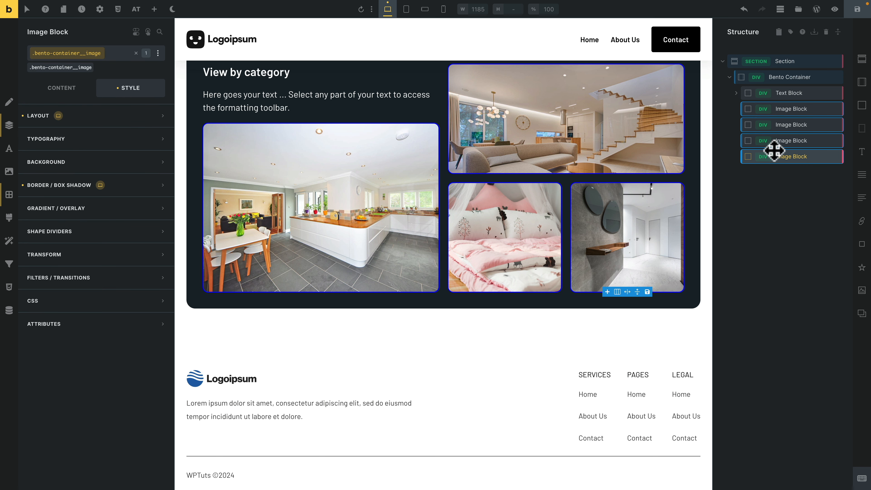
Step: Clear the linked border radius of the bento-container__image class and set it back to var(--radius-m) on all four corners
left_click(794, 109)
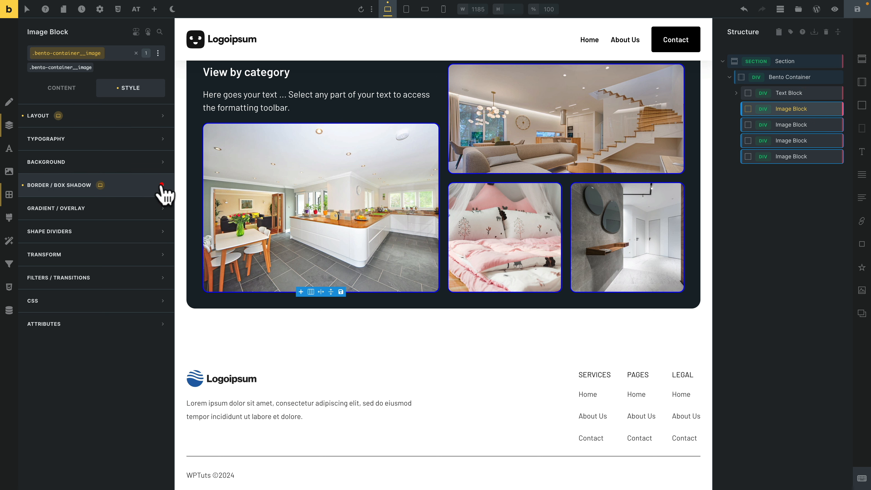
left_click(164, 191)
left_click(158, 206)
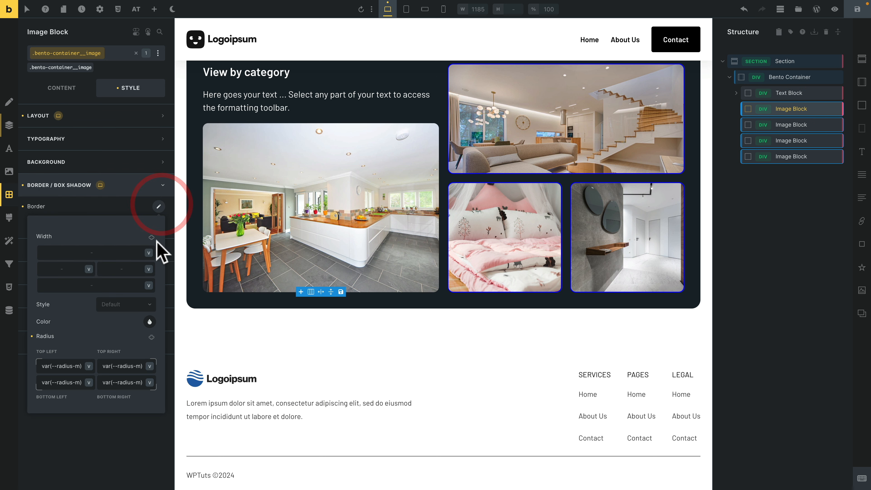
left_click(151, 337)
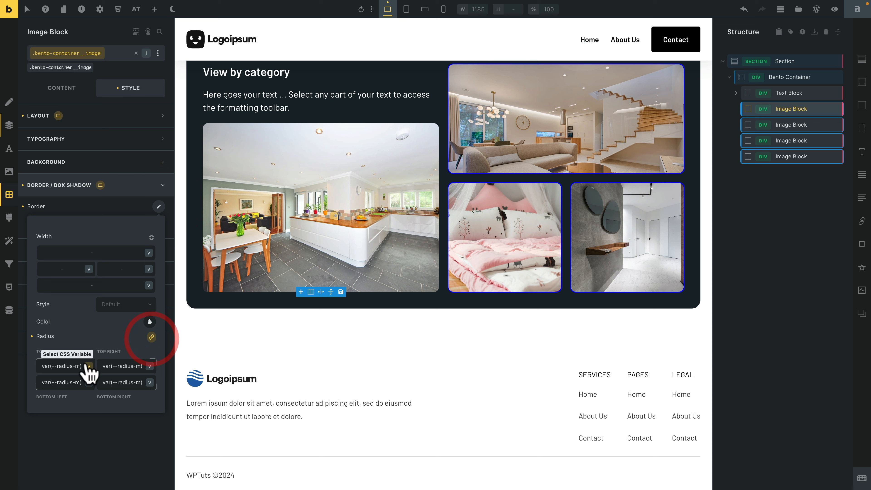
left_click(74, 366)
key("BackSpace")
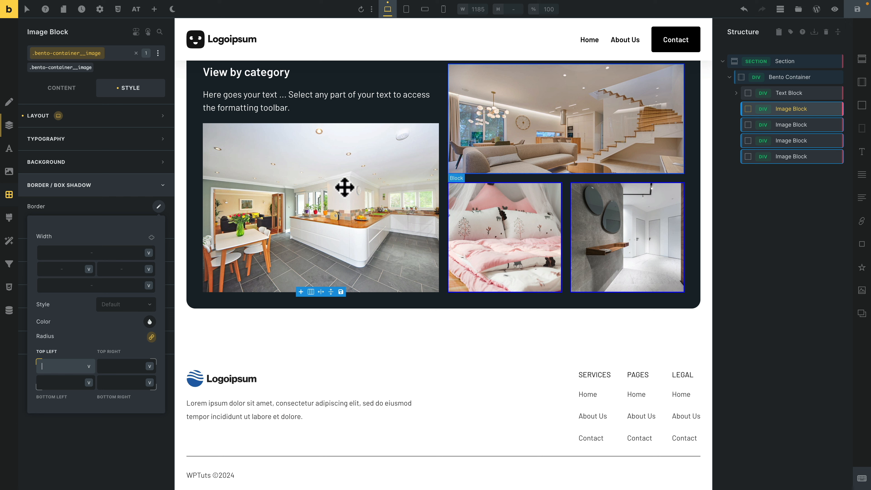
left_click(88, 366)
scroll(87, 371, "down", 10)
left_click(110, 381)
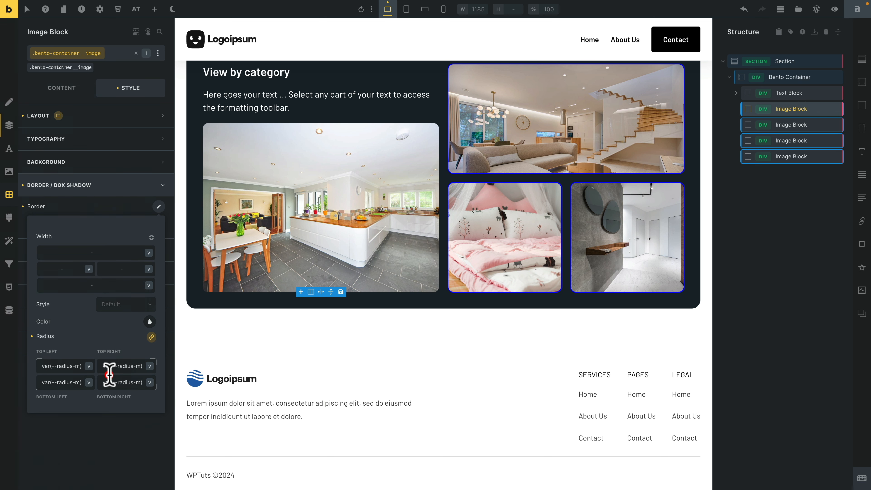
scroll(479, 377, "up", 3)
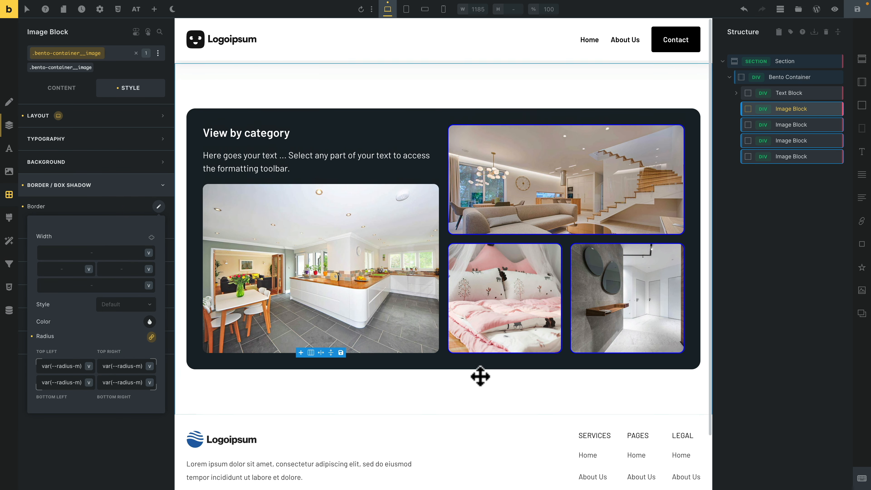
Step: Replace the grid gap of the bento-container class with the spacing variable var(--space-l)
left_click_drag(799, 100, 595, 241)
left_click(799, 78)
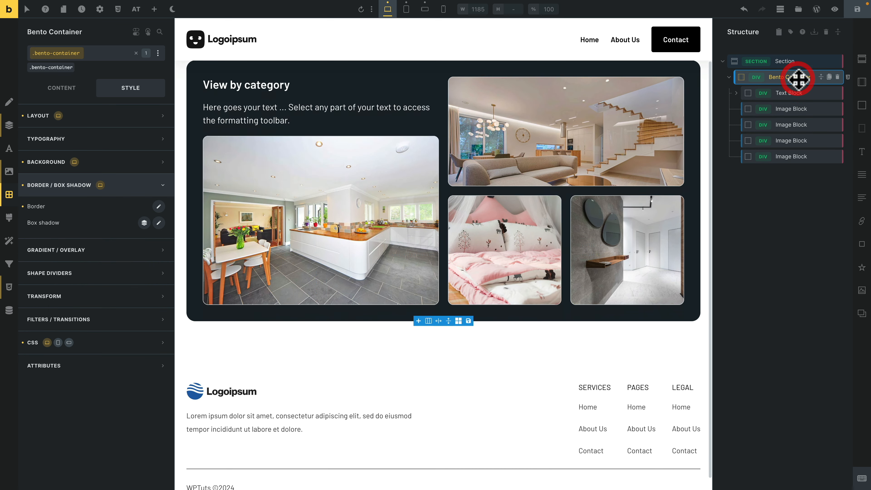
left_click(62, 88)
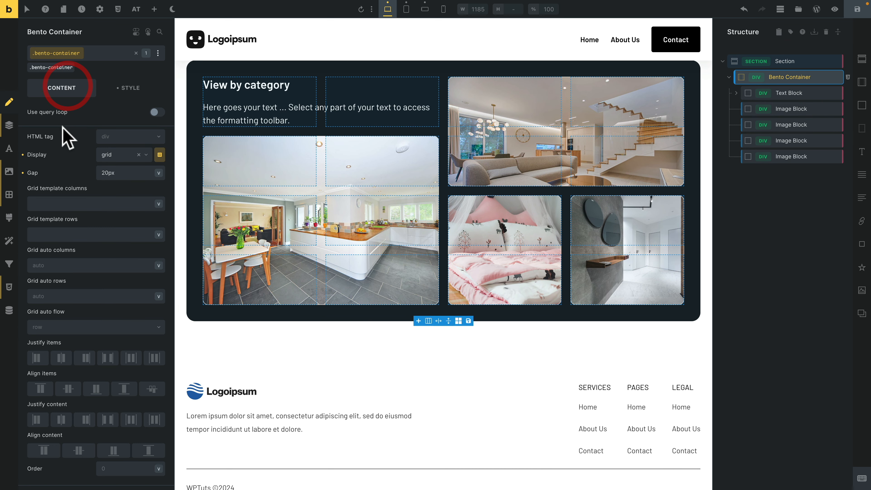
double_click(117, 172)
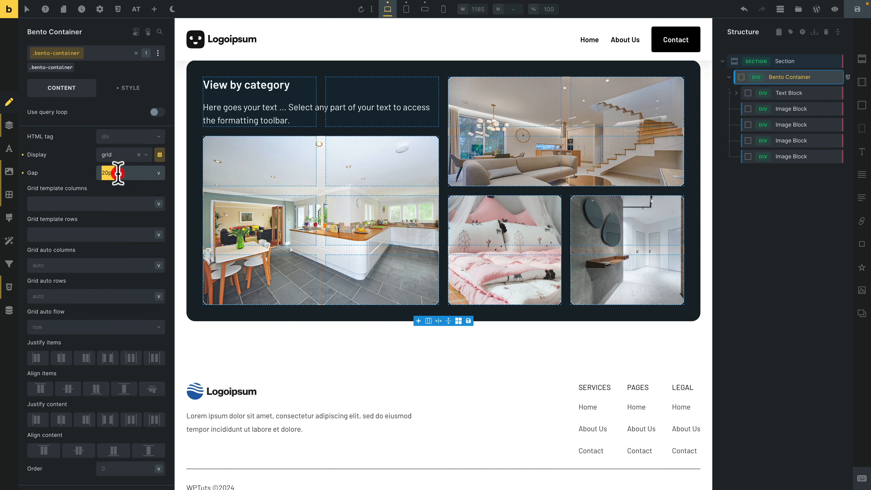
key("BackSpace")
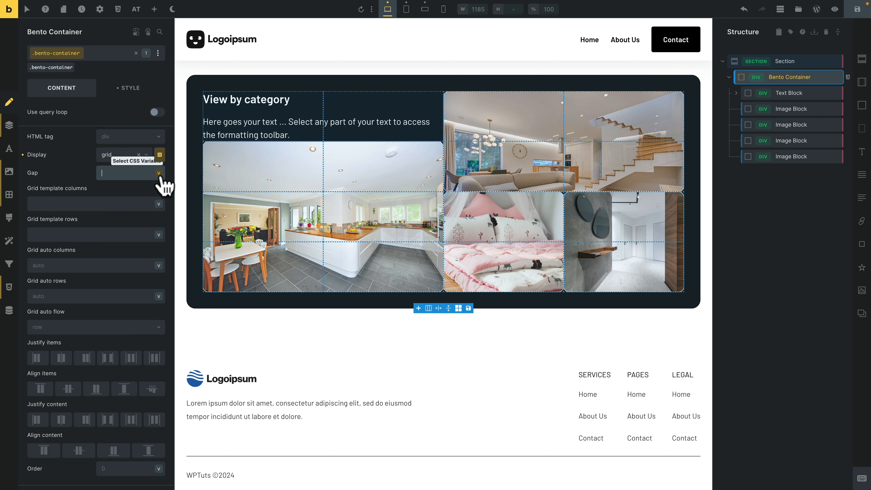
left_click(159, 173)
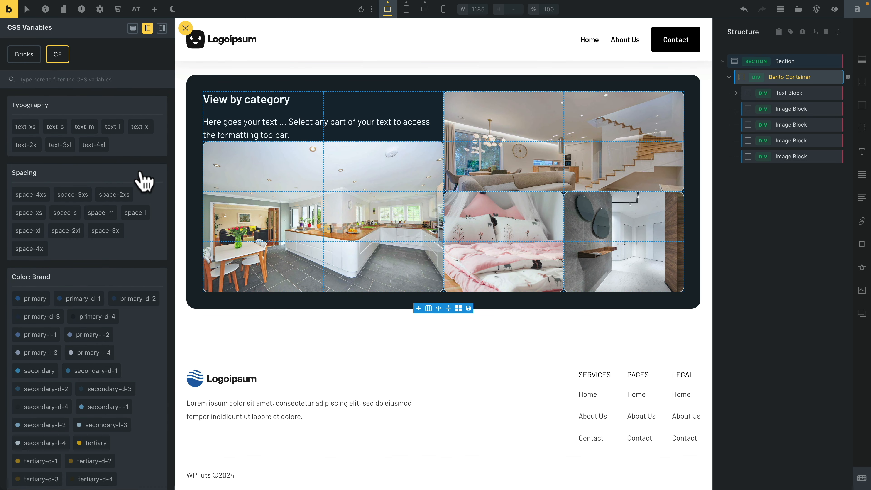
left_click(118, 195)
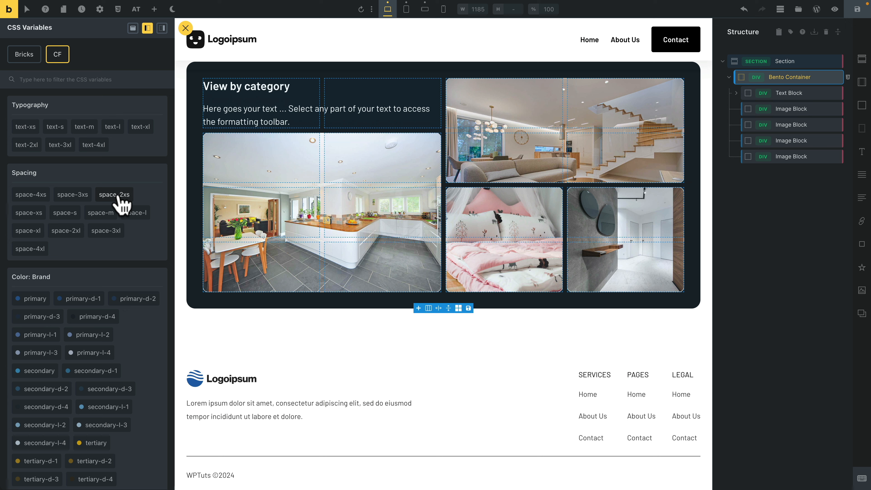
left_click(96, 212)
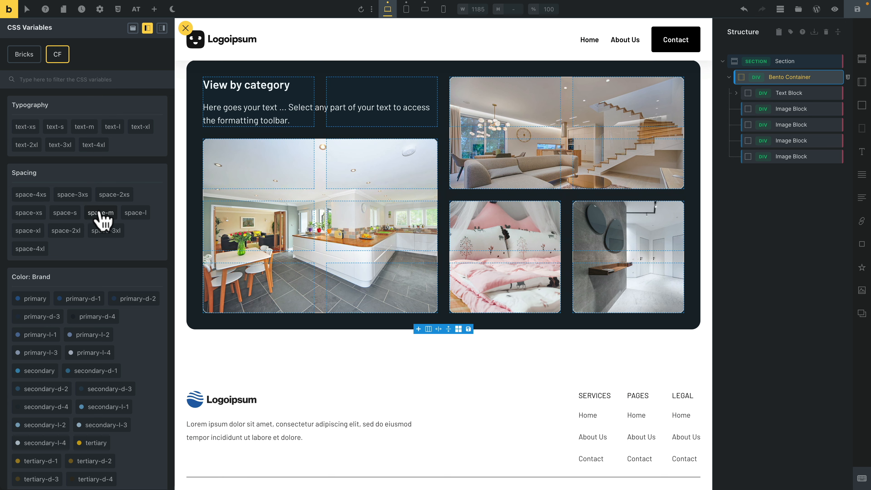
left_click(129, 213)
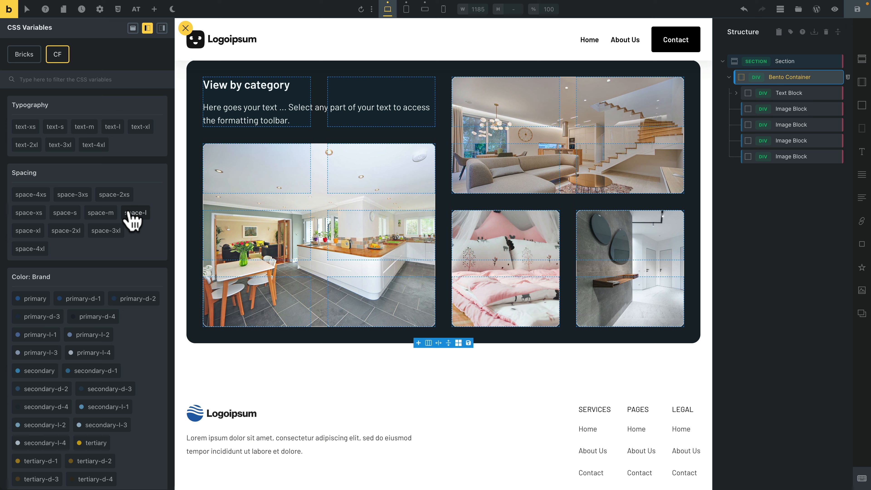
left_click(129, 213)
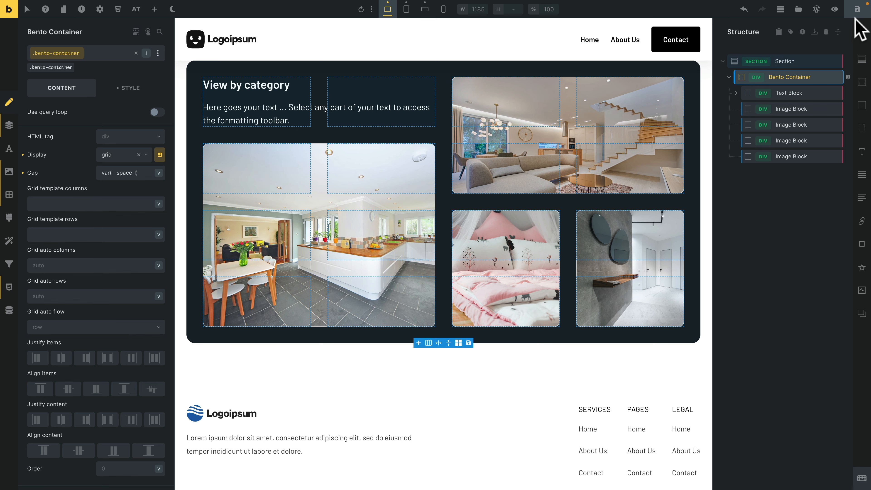
Step: Save the page and check the bento grid on the front end before returning to the builder
left_click(857, 11)
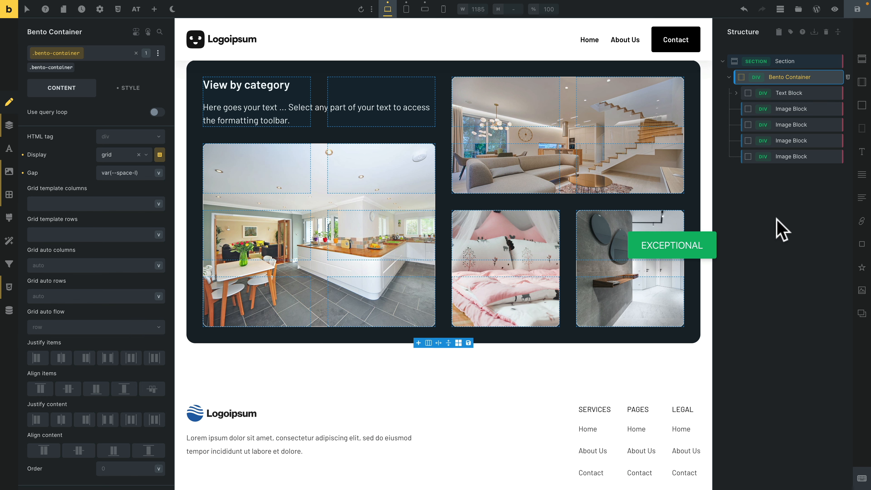
left_click(835, 9)
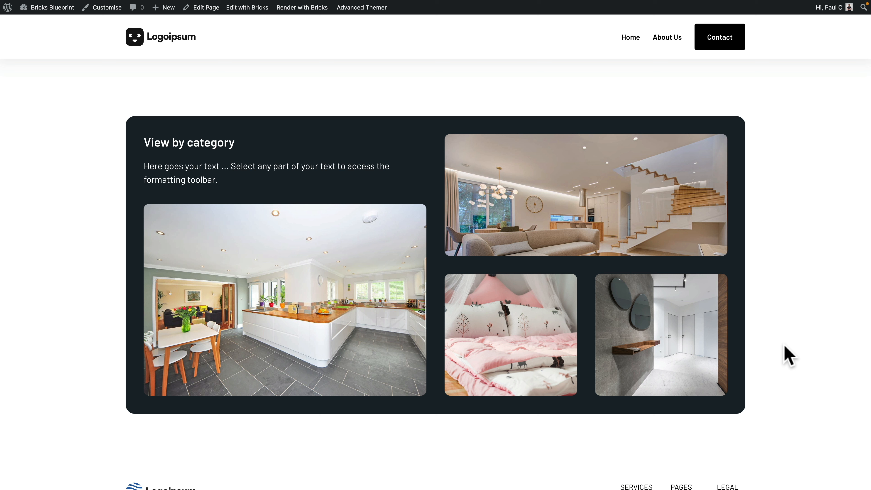
key("super+w")
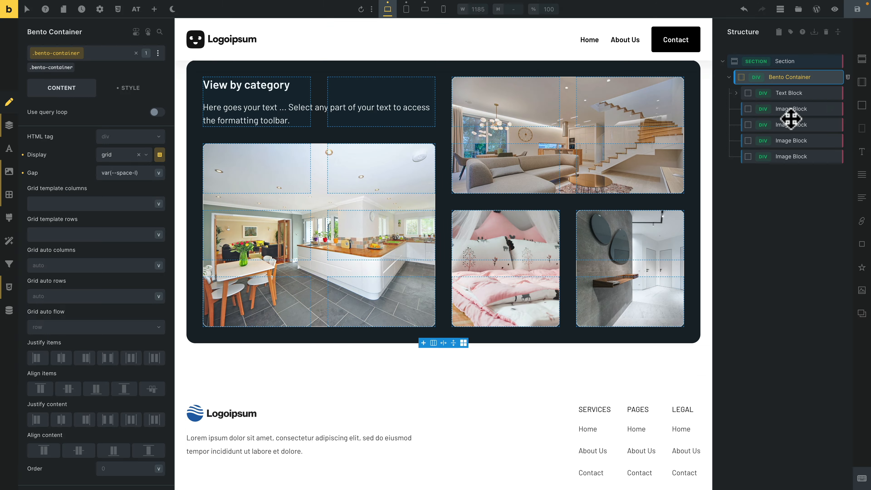
Step: Add a div containing a heading and a basic text inside the first Image Block, and rename the div "Card Div"
left_click(790, 110)
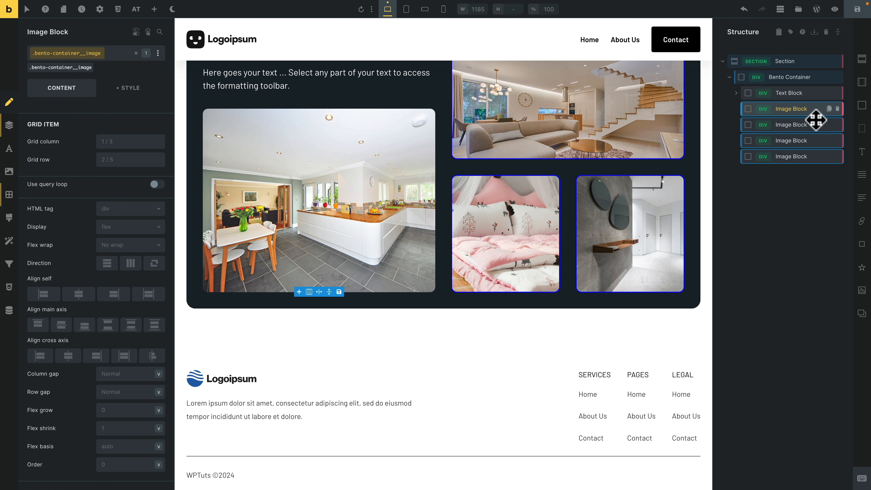
left_click_drag(861, 128, 806, 125)
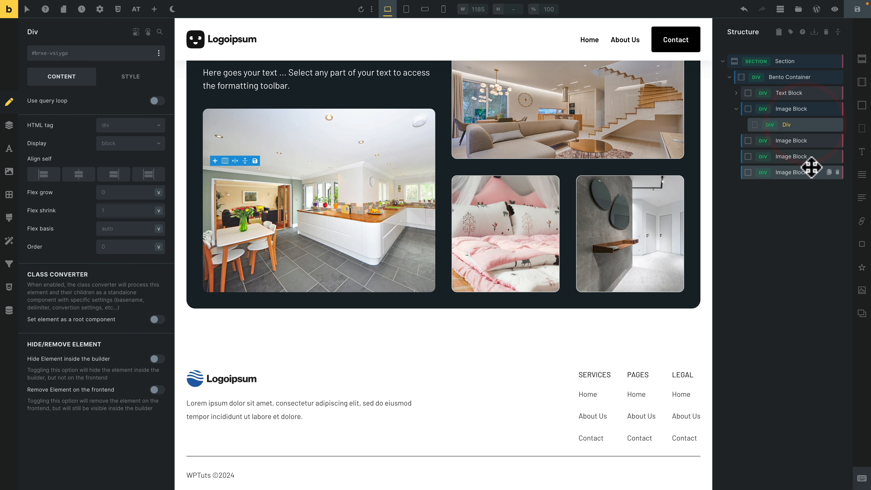
left_click(861, 153)
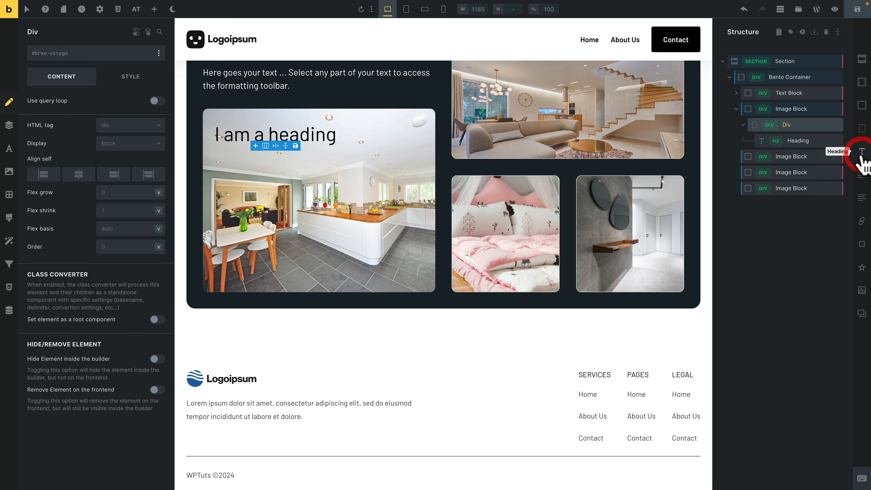
left_click(859, 174)
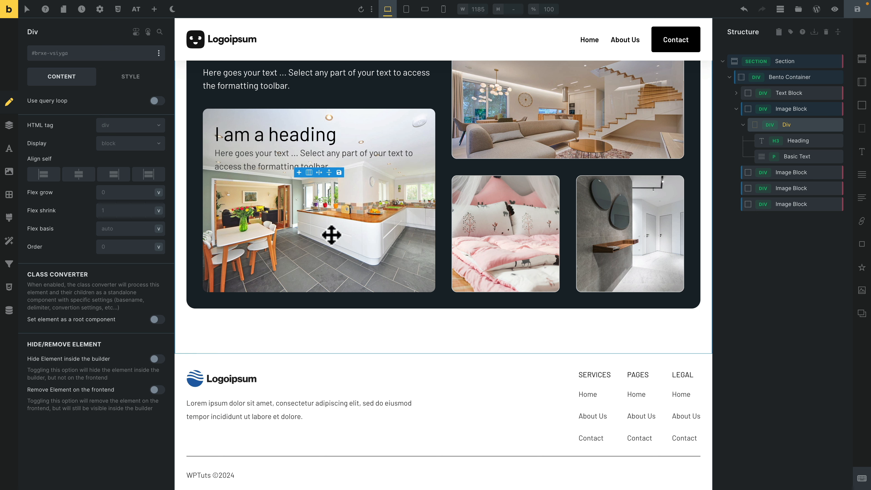
double_click(784, 126)
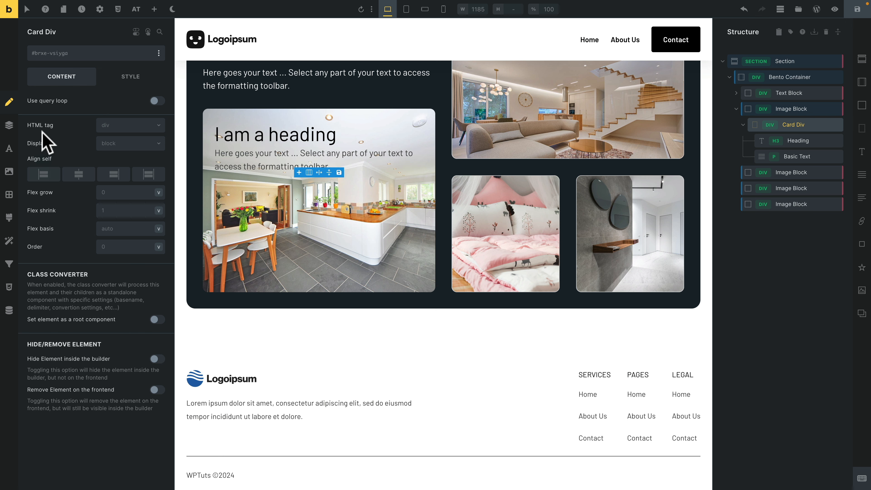
Step: Create the class bento-container__card on the Card Div
left_click(132, 78)
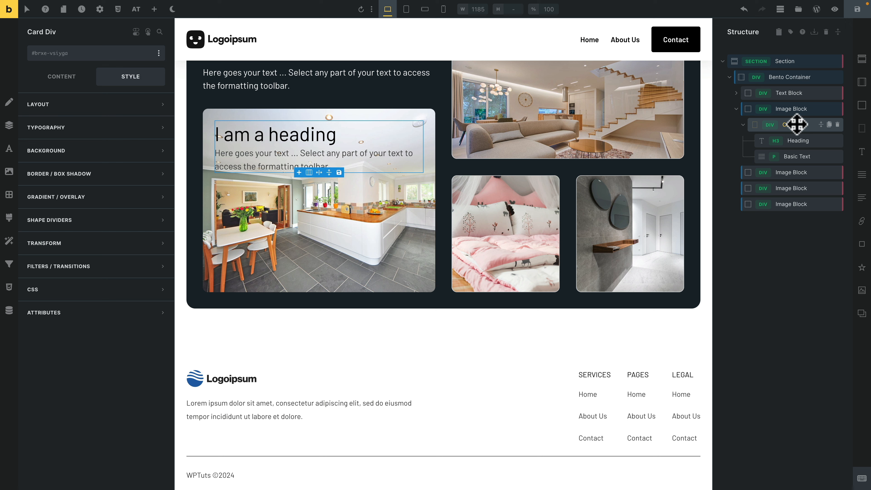
left_click(82, 55)
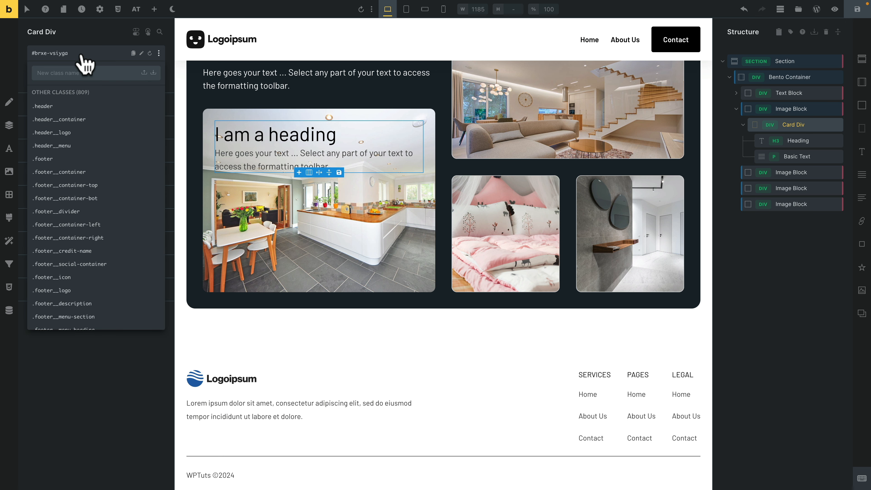
type("ben")
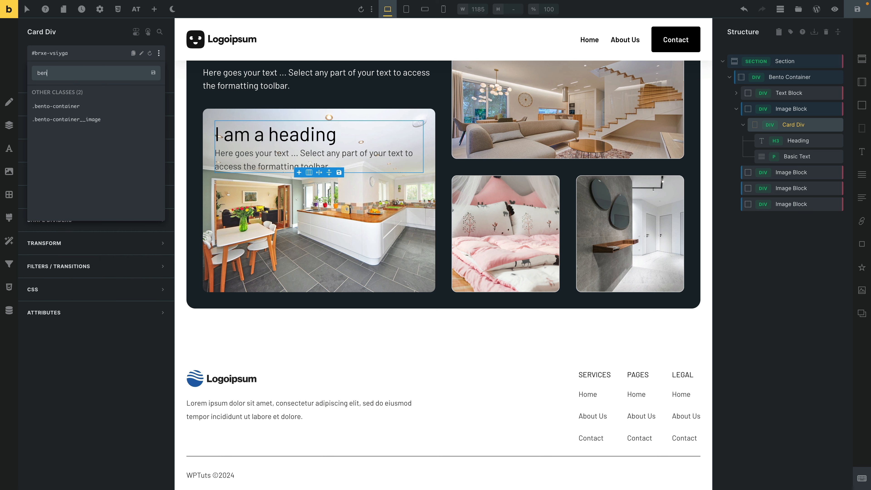
type("to-container__card")
key("Return")
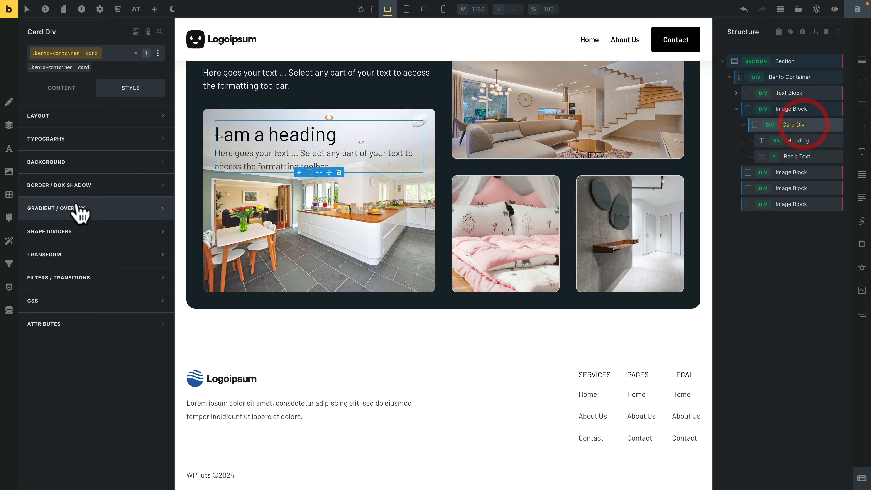
Step: Set the background color of the bento-container__card class to var(--light) from the Core Framework palette
left_click(80, 169)
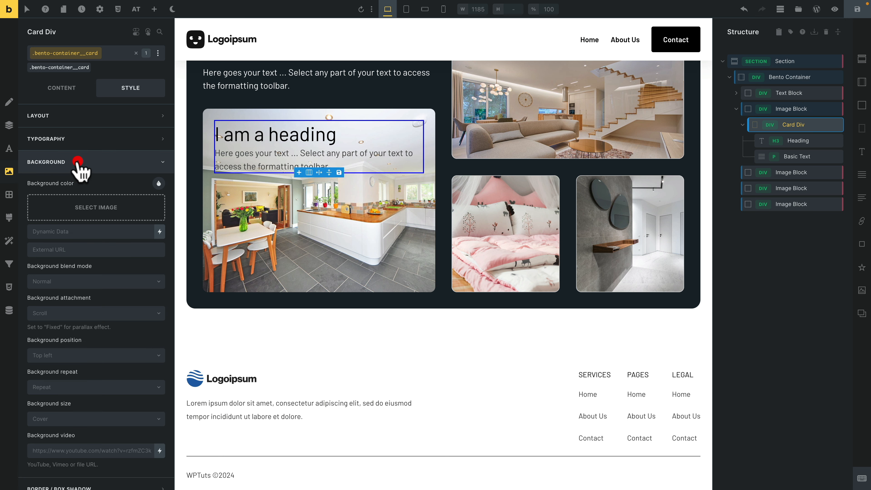
left_click(161, 184)
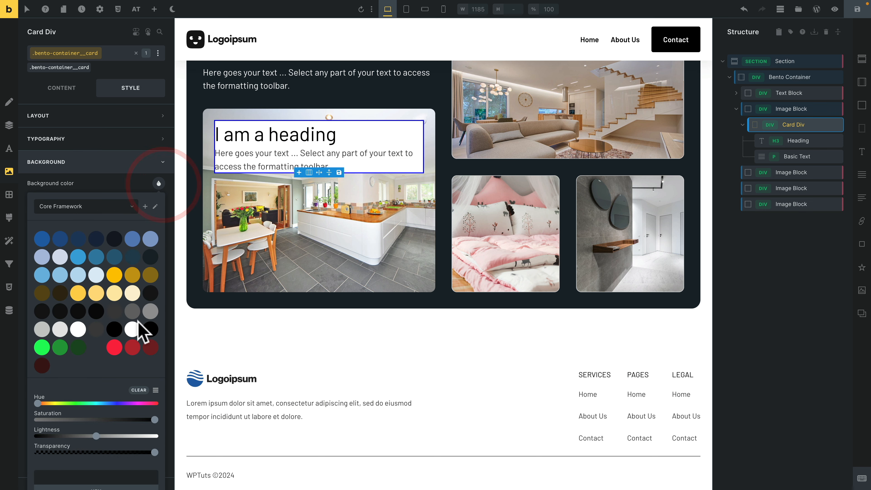
left_click(132, 329)
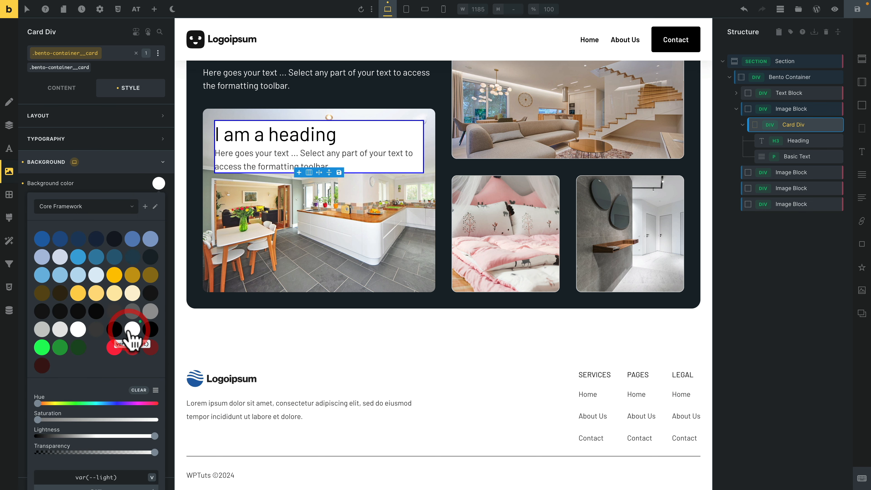
left_click(121, 163)
Step: Give the bento-container__card class linked padding of var(--space-s) on all four sides
left_click(121, 116)
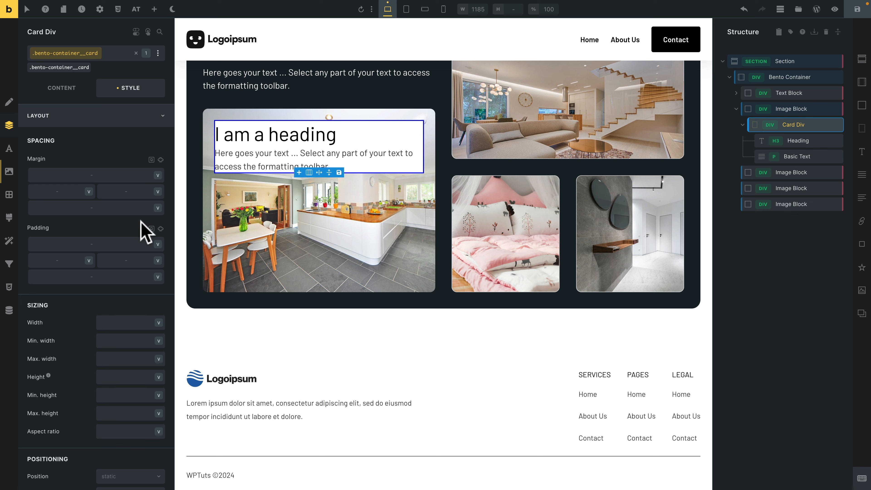
left_click(161, 228)
left_click(54, 246)
left_click(154, 245)
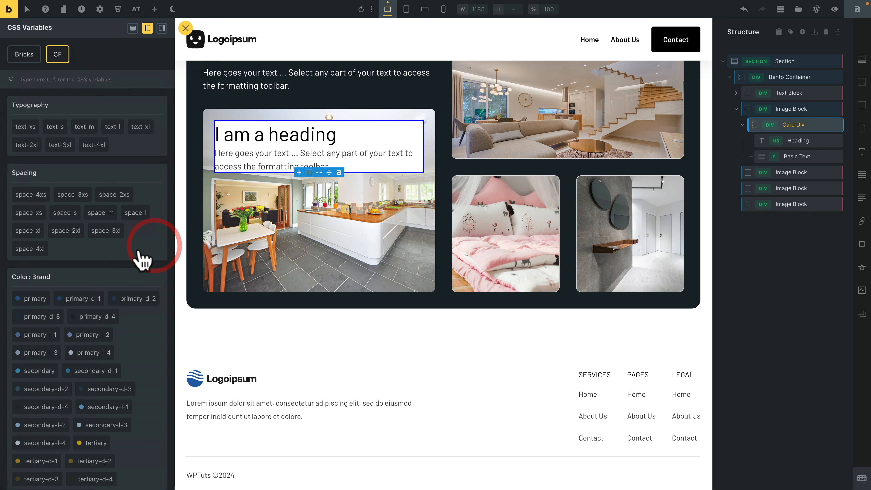
left_click(70, 218)
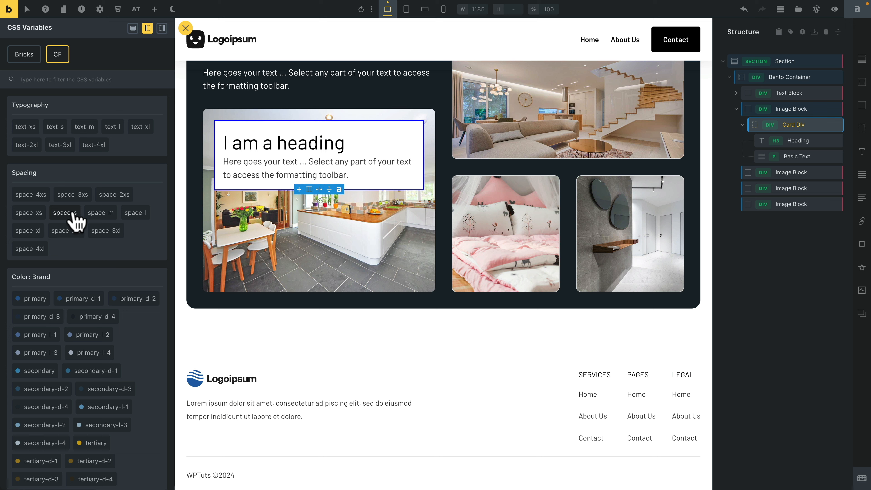
left_click(69, 214)
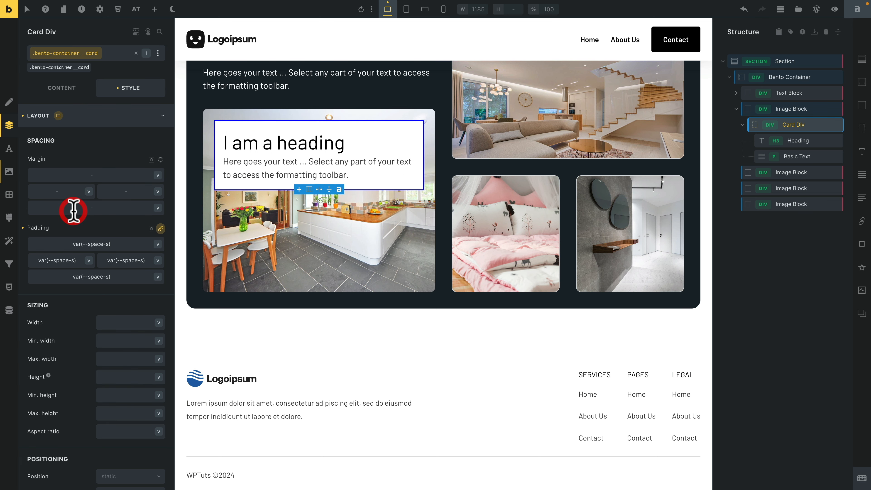
Step: Change the card heading's HTML tag to h4 and replace its text with "Kitchens"
left_click(799, 141)
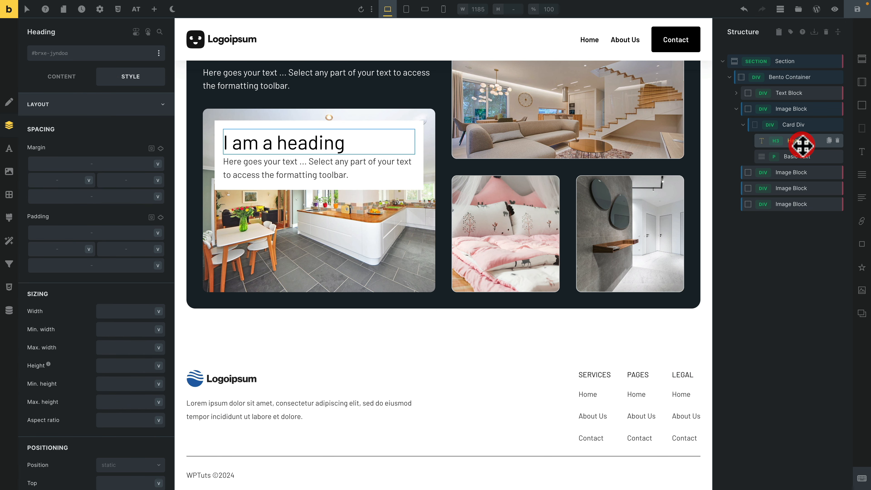
left_click(66, 73)
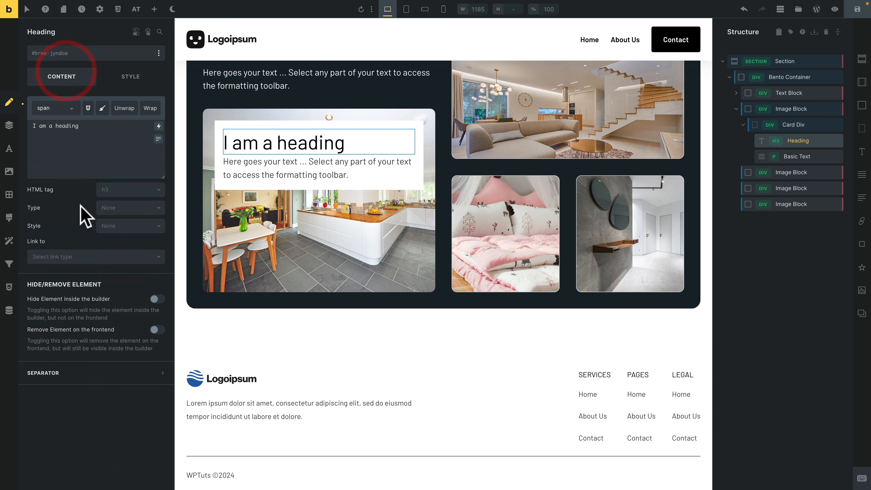
left_click(133, 189)
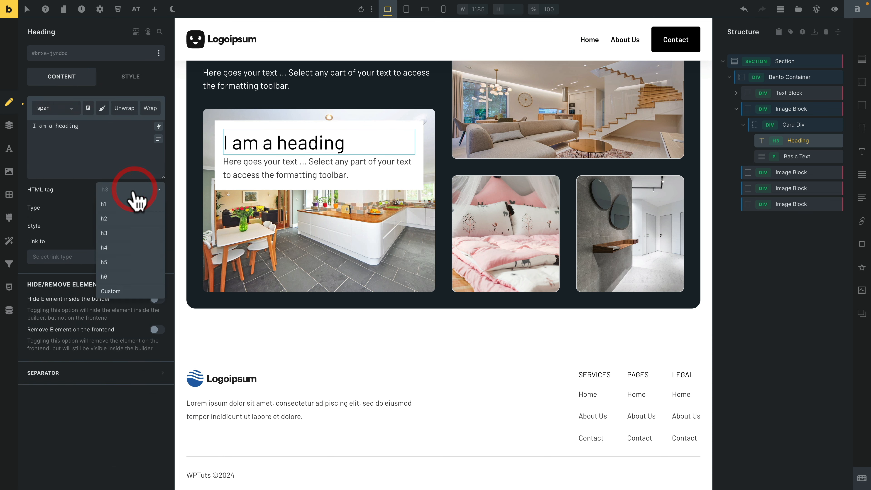
left_click(123, 248)
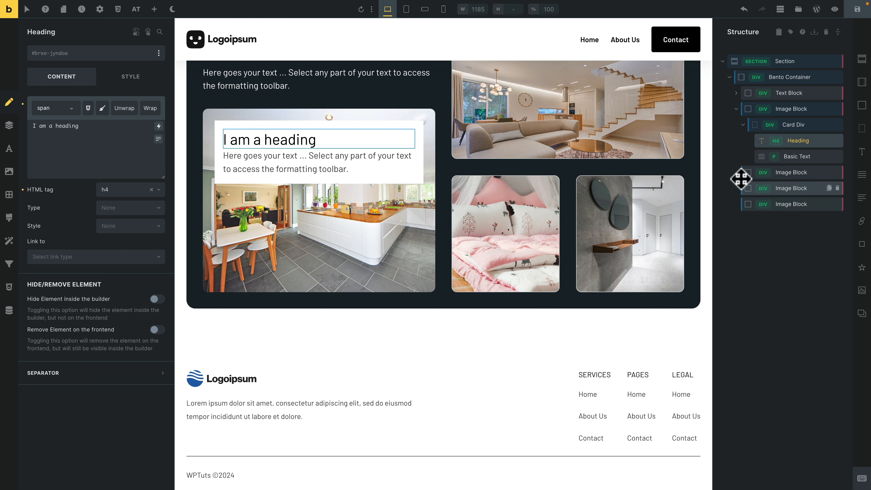
triple_click(86, 126)
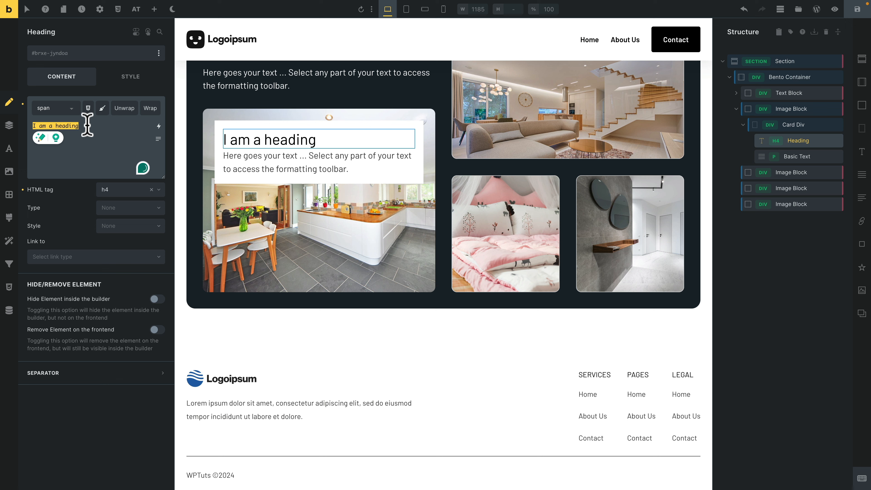
type("Kitchens")
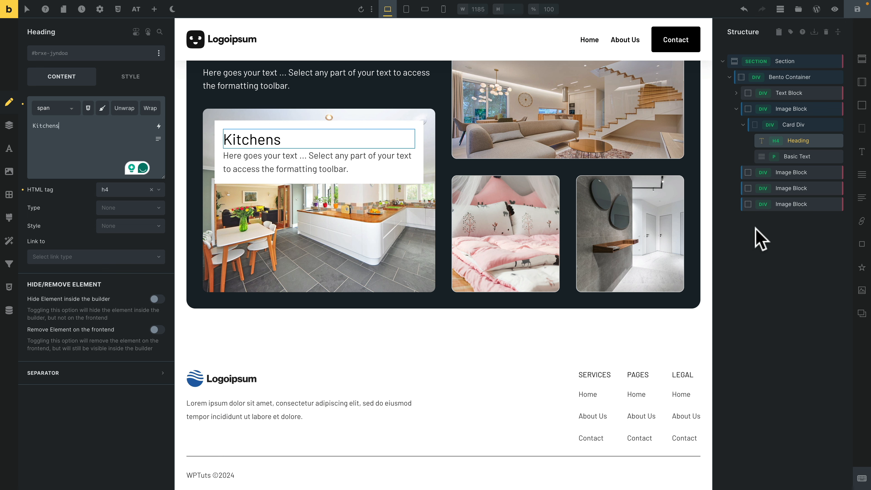
Step: Replace the placeholder of the card's Basic Text with "24 Products"
left_click(792, 157)
triple_click(313, 169)
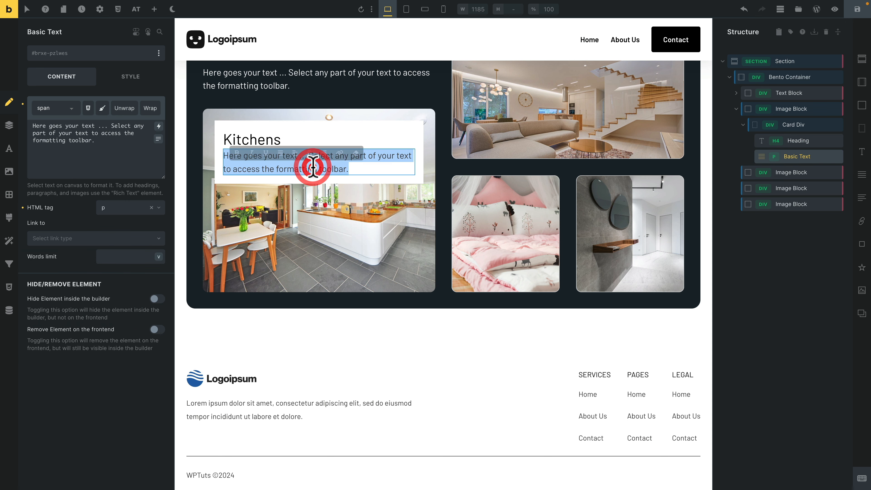
type("24 Products")
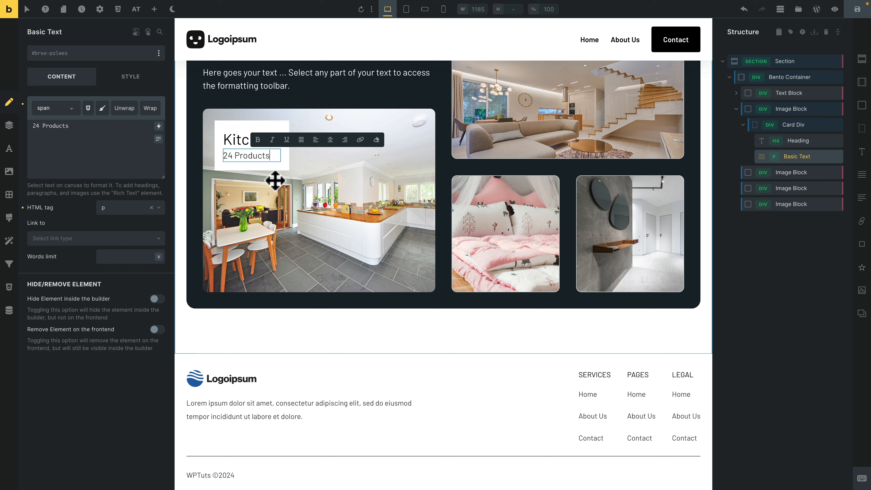
Step: Round all four corners of the bento-container__card class with a linked border radius of var(--radius-s)
left_click(794, 125)
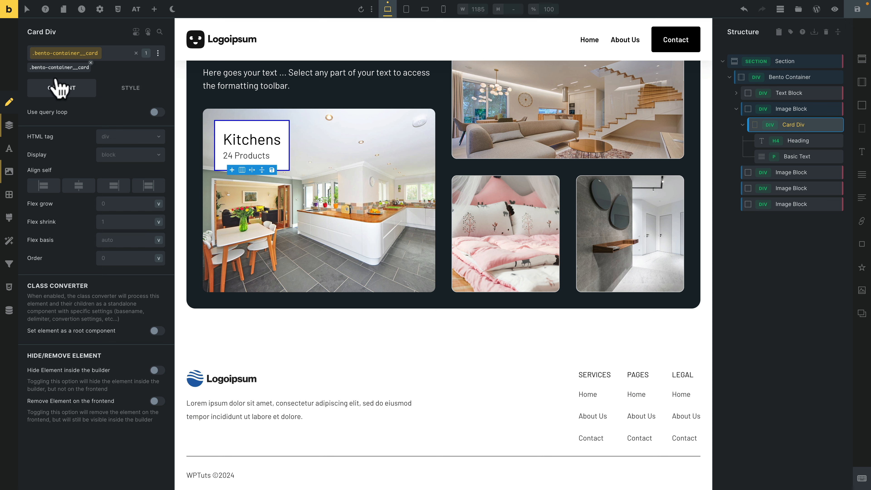
left_click(130, 89)
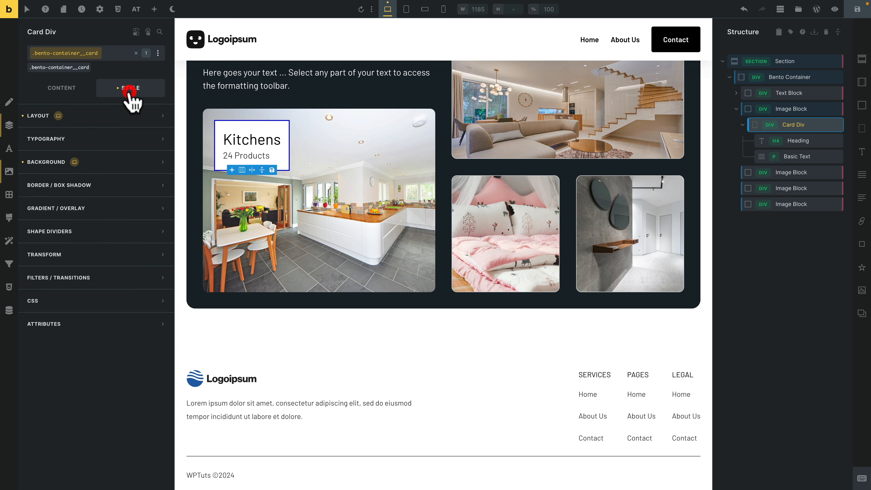
left_click(144, 190)
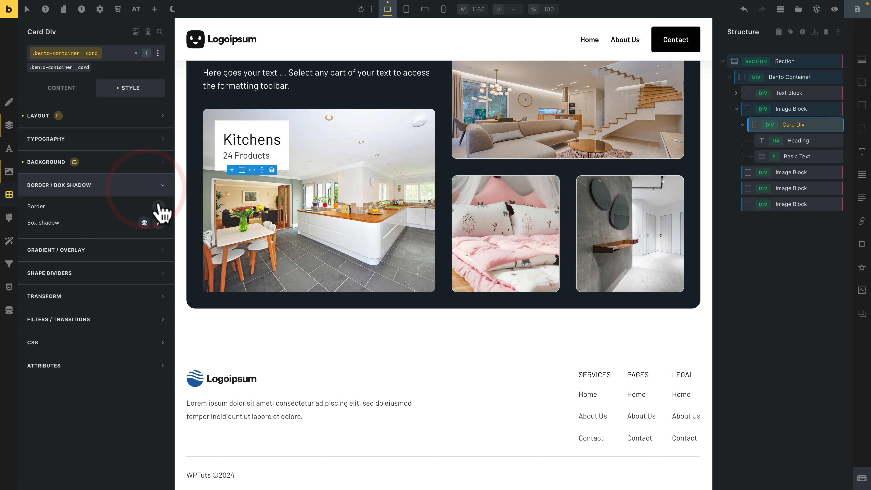
left_click(158, 206)
left_click(149, 321)
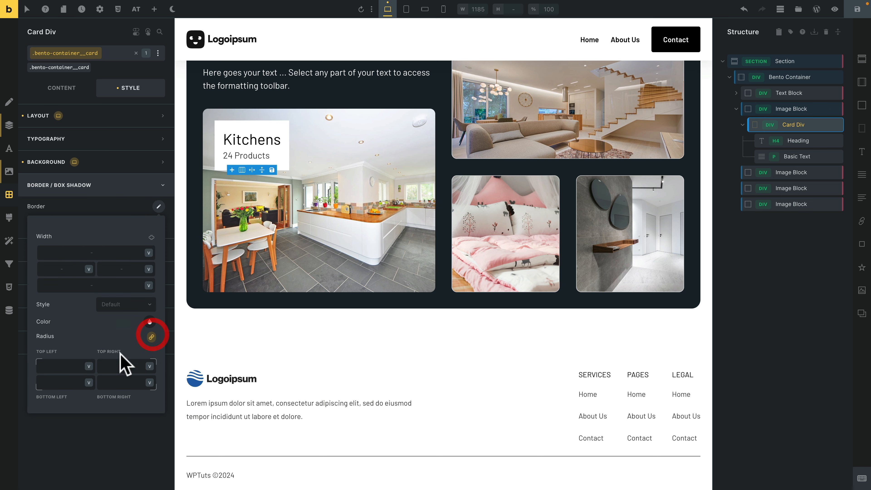
left_click(91, 374)
scroll(90, 371, "down", 15)
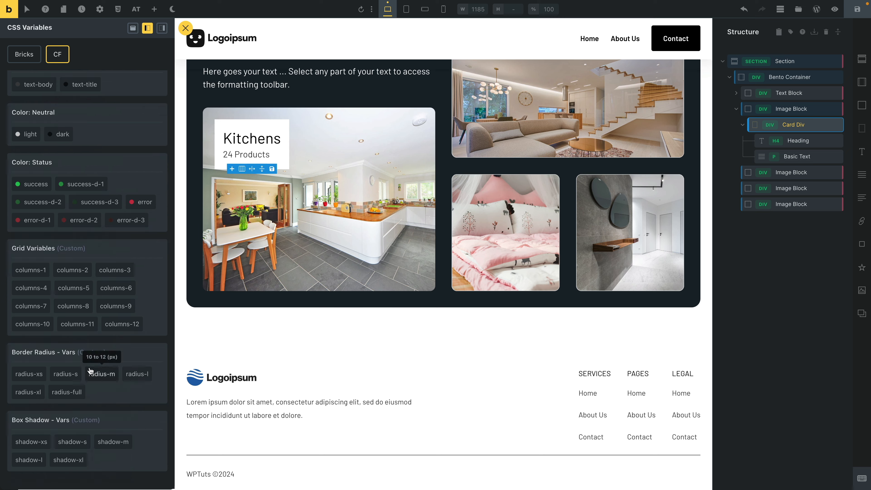
left_click(65, 376)
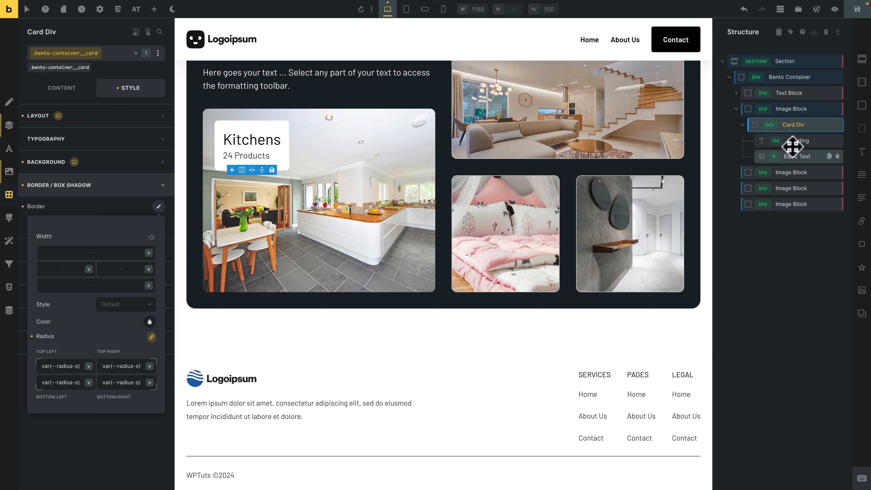
Step: Set the main-axis alignment of the bento-container__image class to End so cards sit at the bottom of their image blocks
left_click(799, 110)
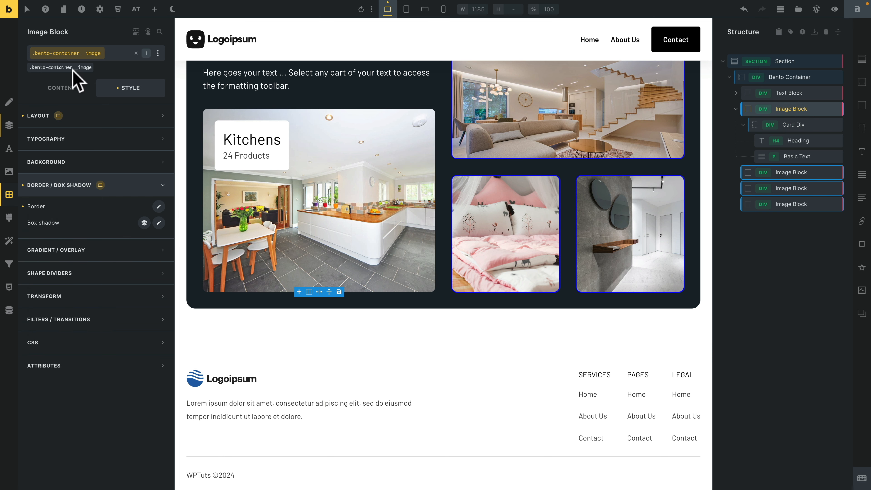
left_click(61, 90)
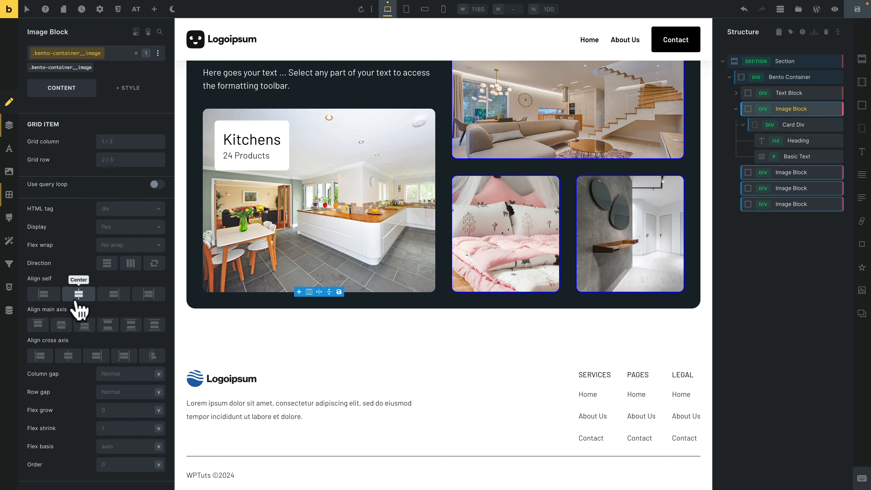
left_click(84, 325)
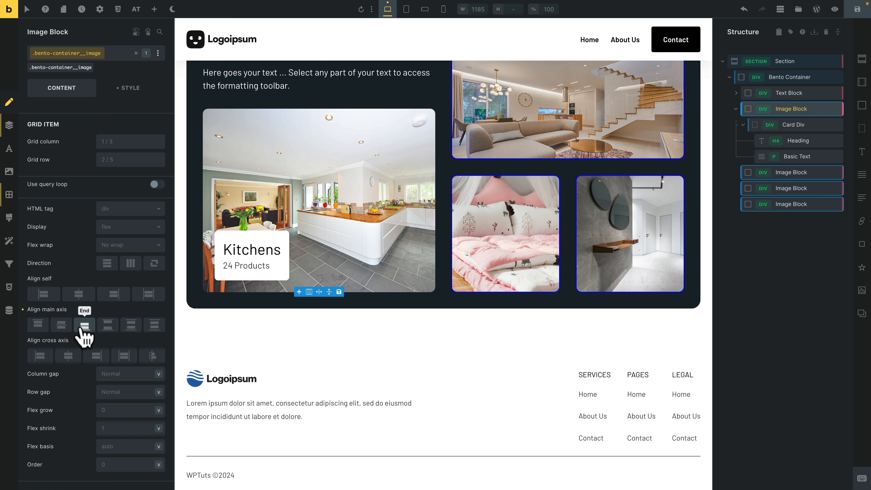
Step: Set the "Kitchens" heading's font size to var(--text-s) and its font weight to 600
left_click(806, 141)
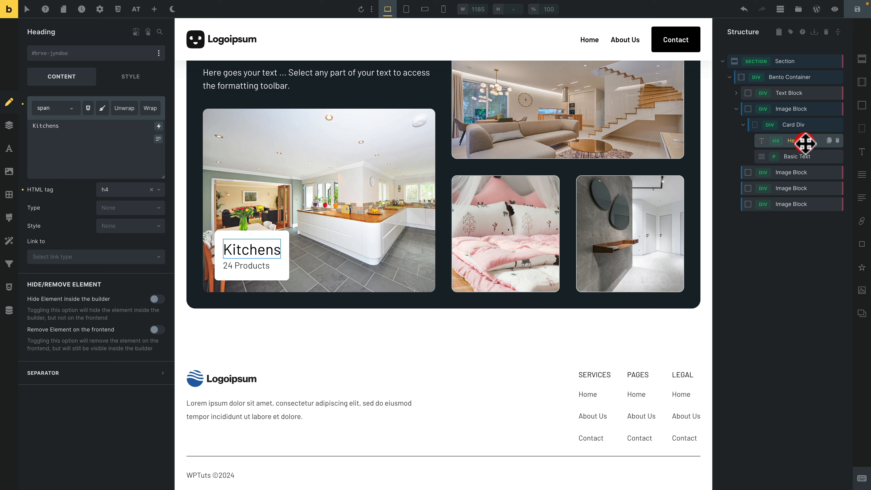
left_click(131, 78)
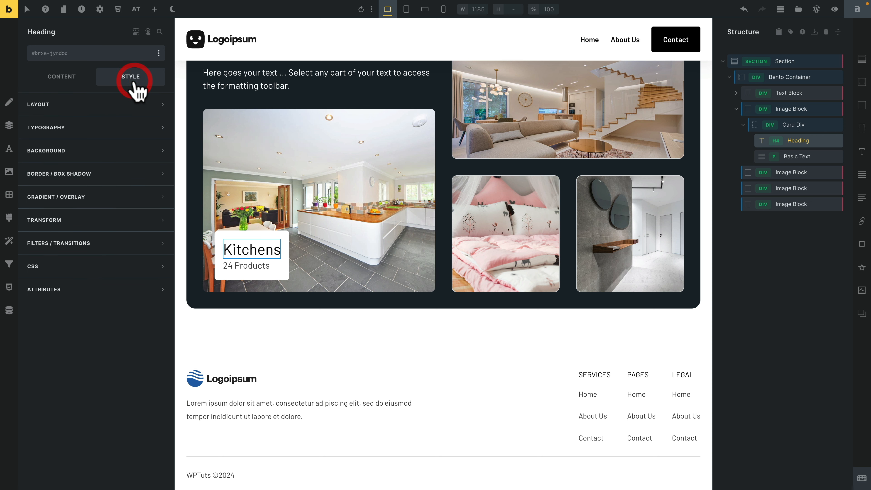
left_click(125, 130)
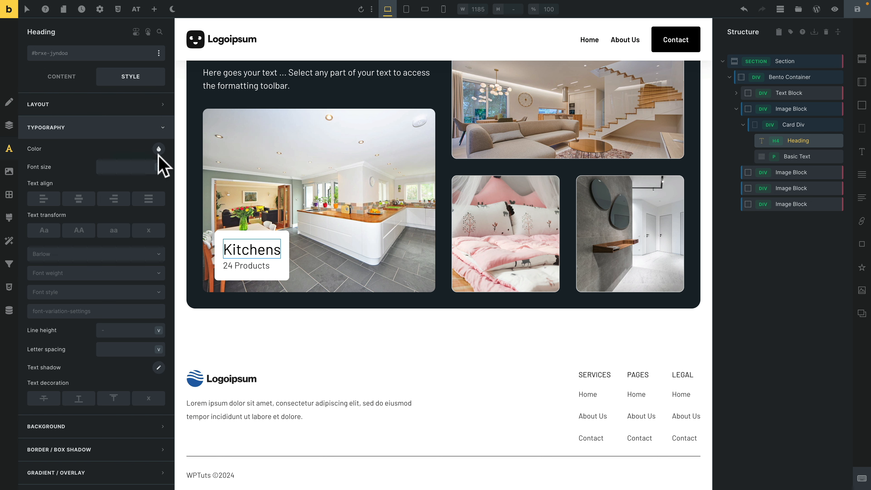
left_click(158, 162)
scroll(142, 189, "up", 10)
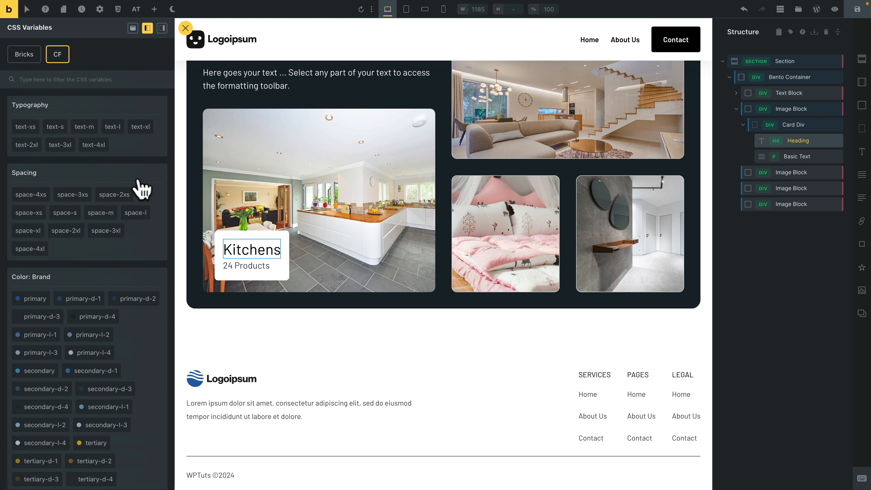
left_click(56, 130)
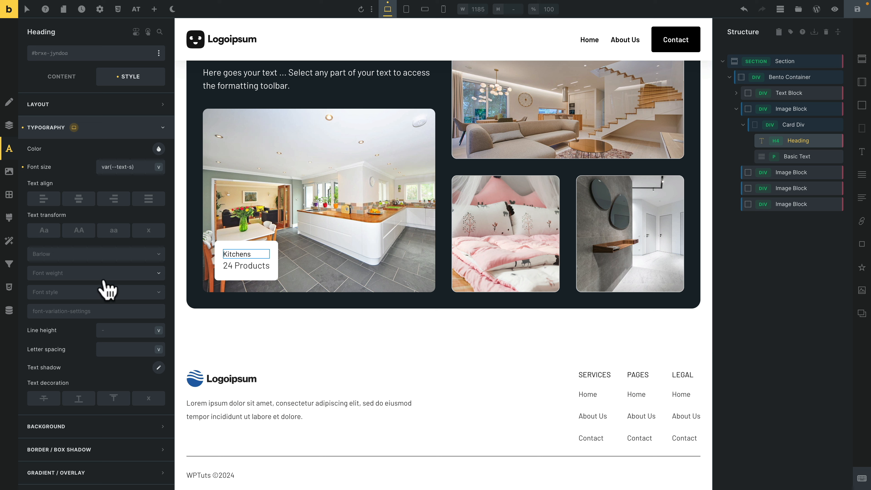
left_click(98, 274)
left_click(73, 359)
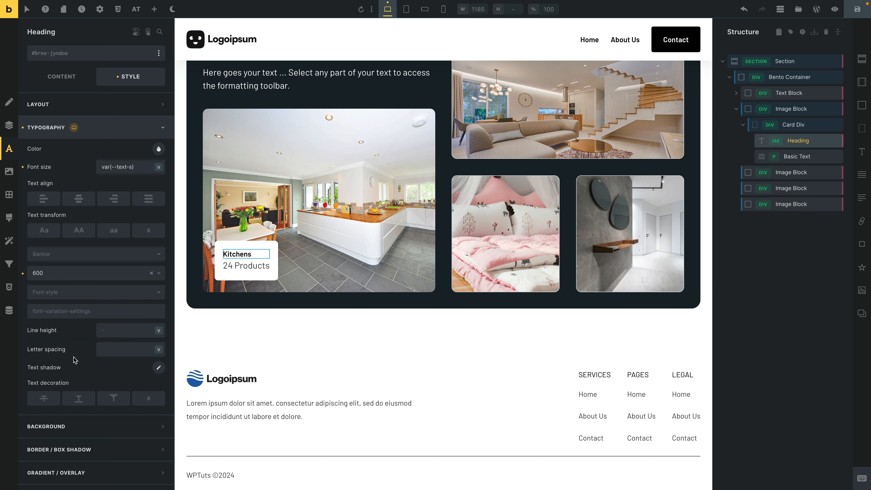
Step: Set the font size of the "24 Products" text to var(--text-s), and reduce it further to var(--text-xs)
left_click(807, 159)
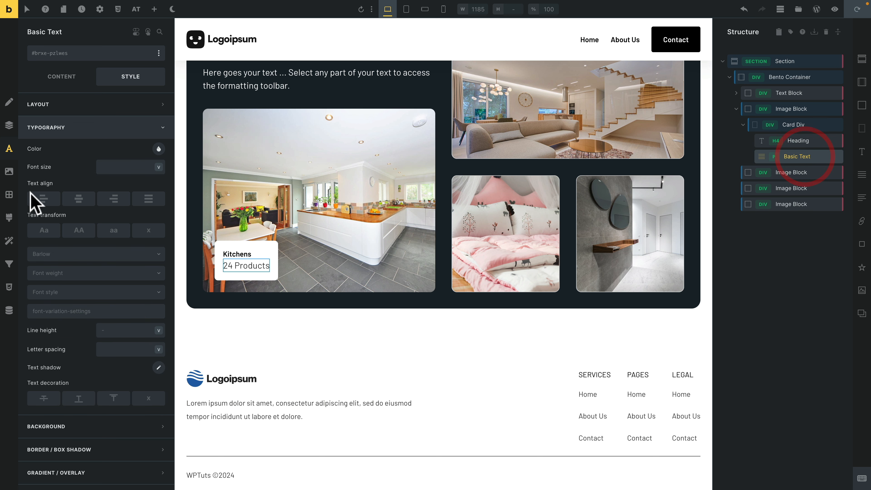
left_click(159, 167)
left_click(56, 128)
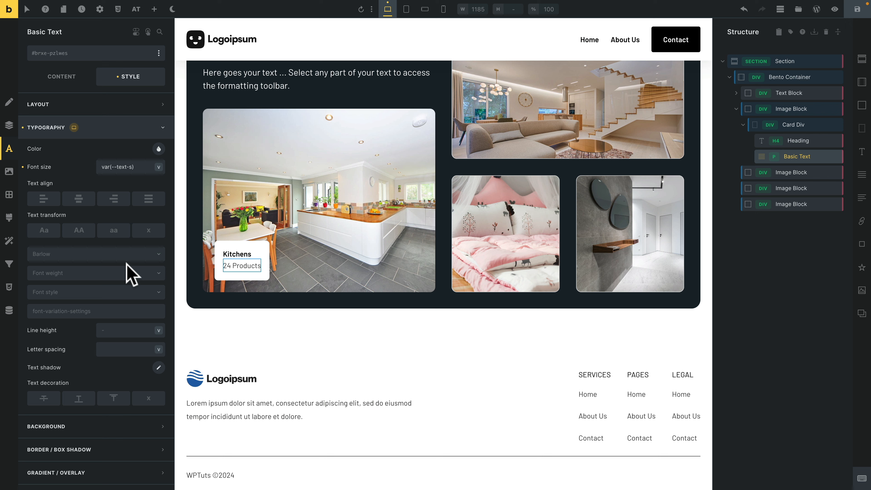
left_click(159, 166)
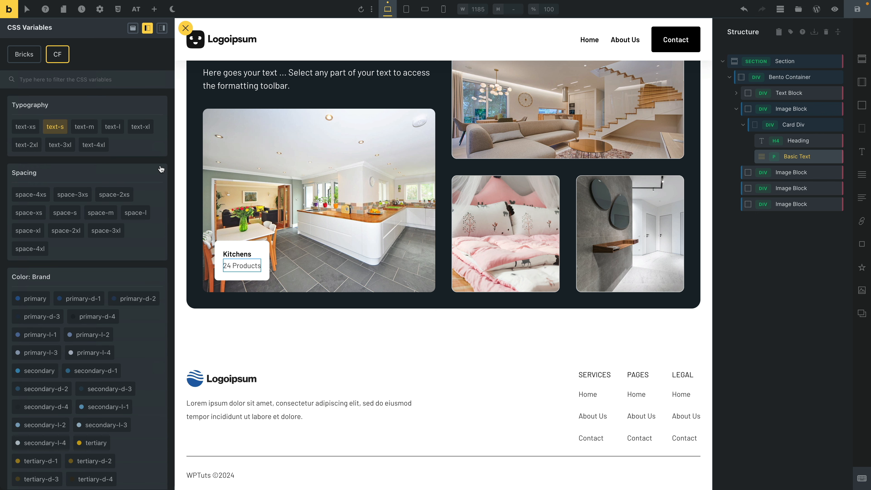
left_click(30, 127)
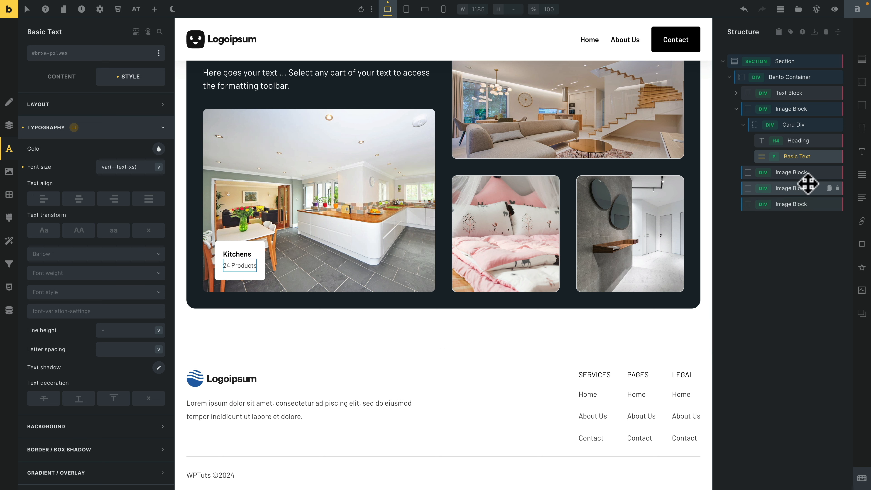
Step: Duplicate the Card Div inside the first image block three times
left_click(794, 126)
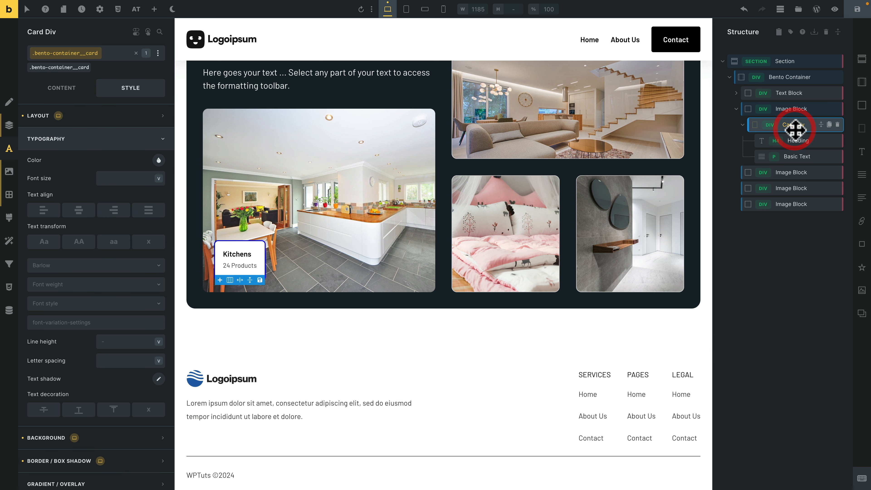
left_click(743, 124)
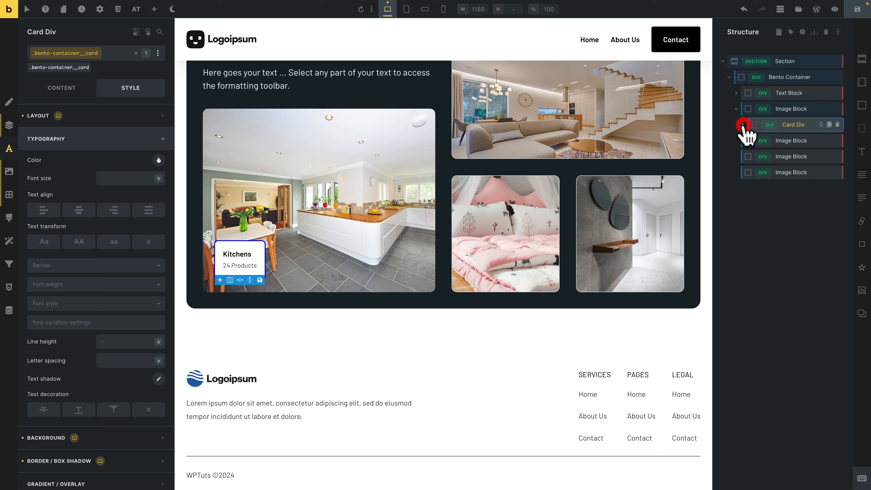
left_click(829, 126)
left_click(829, 126)
left_click(829, 126)
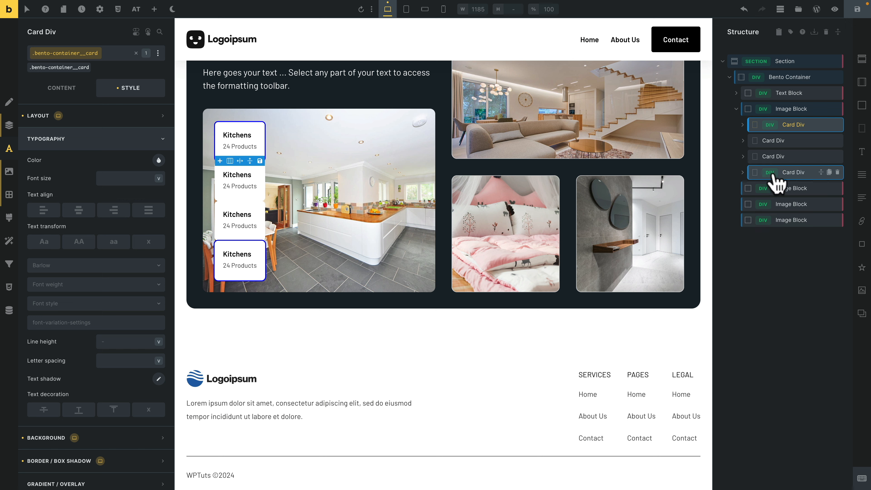
Step: Move one duplicated Card Div into each of the other three image blocks
left_click_drag(774, 177, 799, 196)
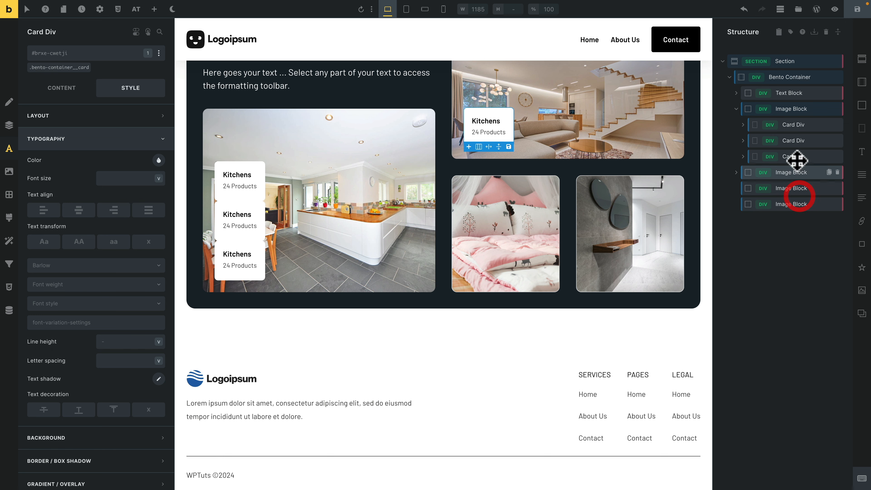
left_click_drag(794, 158, 799, 194)
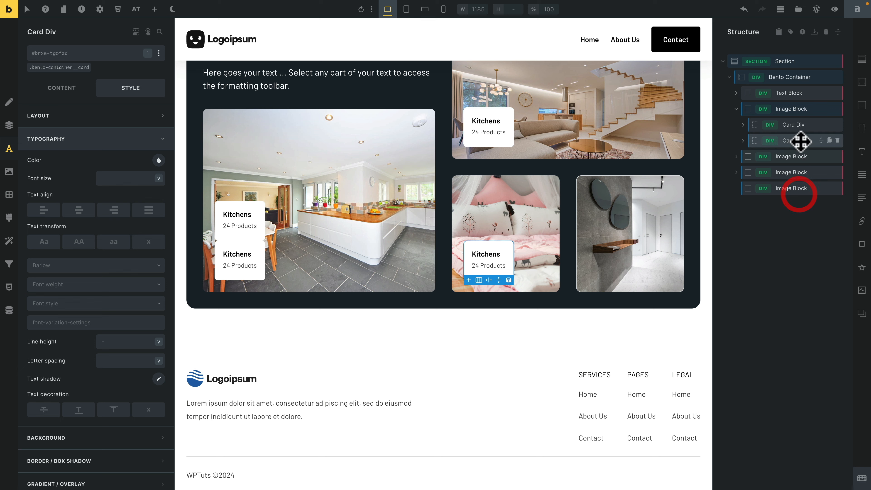
left_click_drag(788, 141, 807, 190)
scroll(465, 364, "up", 2)
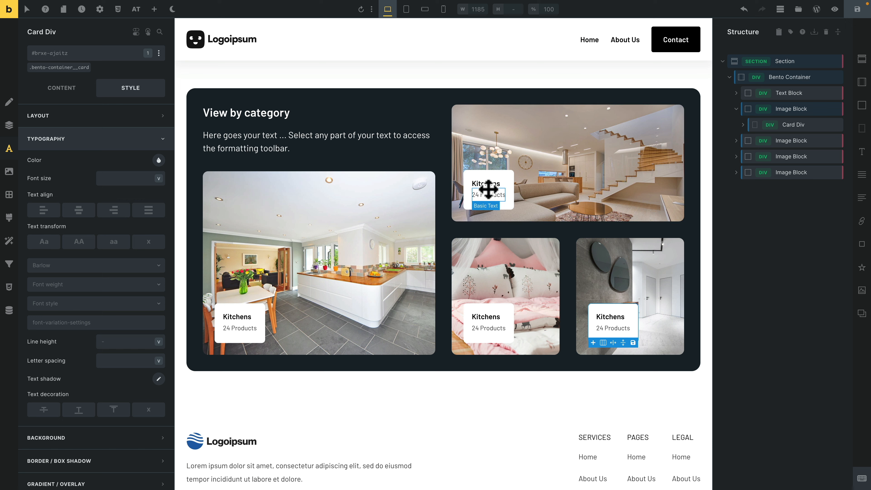
Step: Rename the duplicated card headings to "Living Rooms" on the wide image, "Bathrooms" on the grey room and "Bedrooms" on the pink bed
double_click(487, 183)
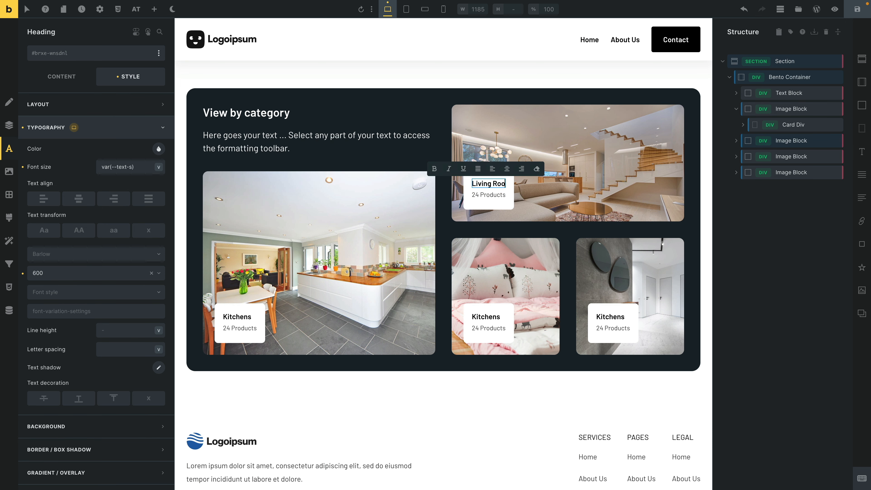
type("Living Rooms")
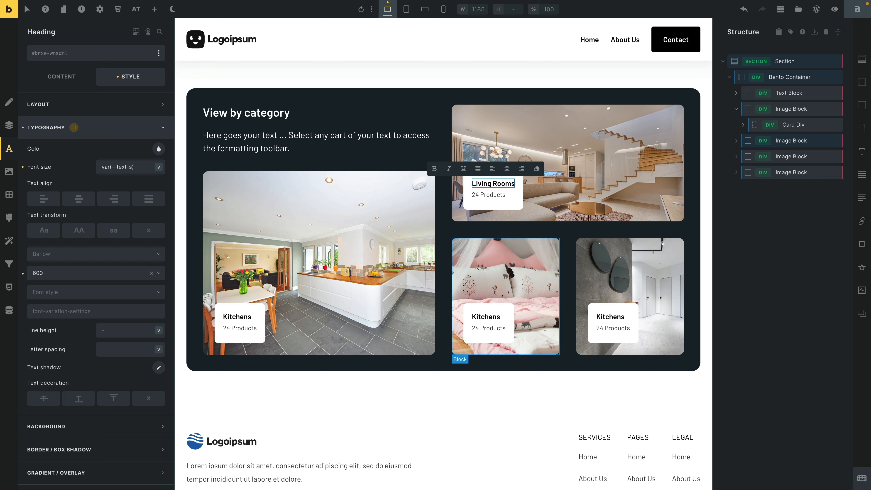
double_click(611, 317)
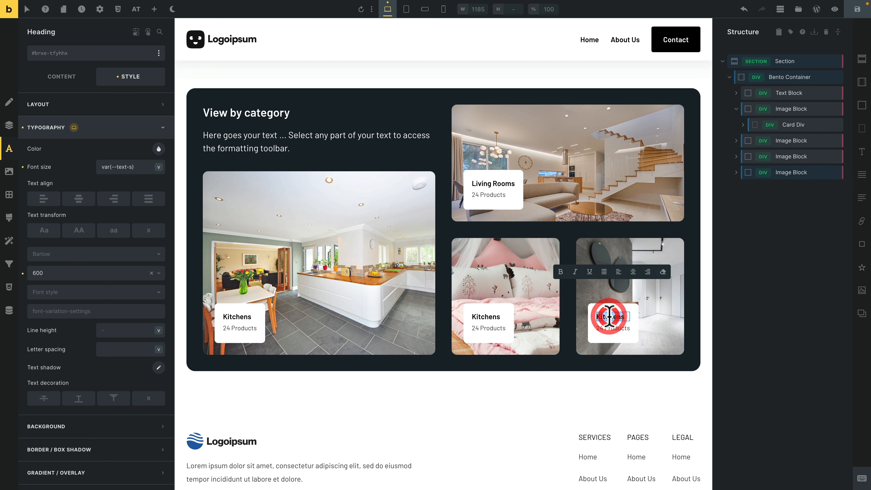
type("Bathrooms")
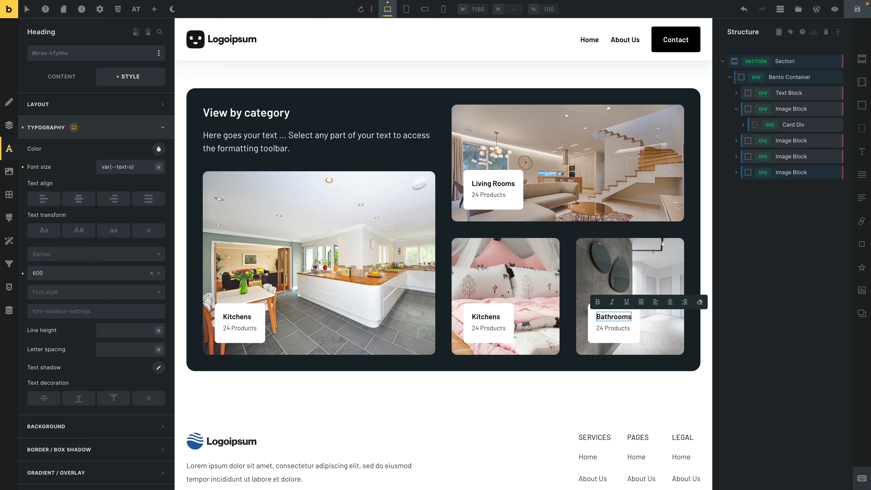
double_click(486, 316)
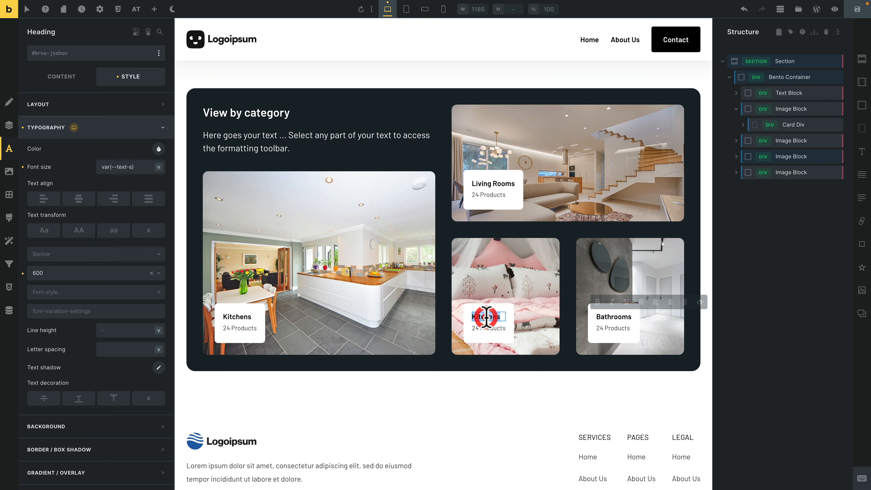
type("Bedrooms")
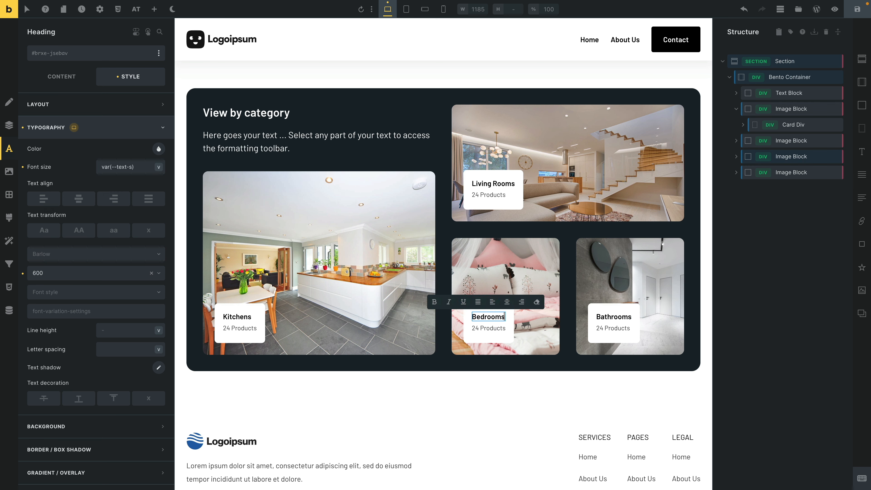
left_click(412, 390)
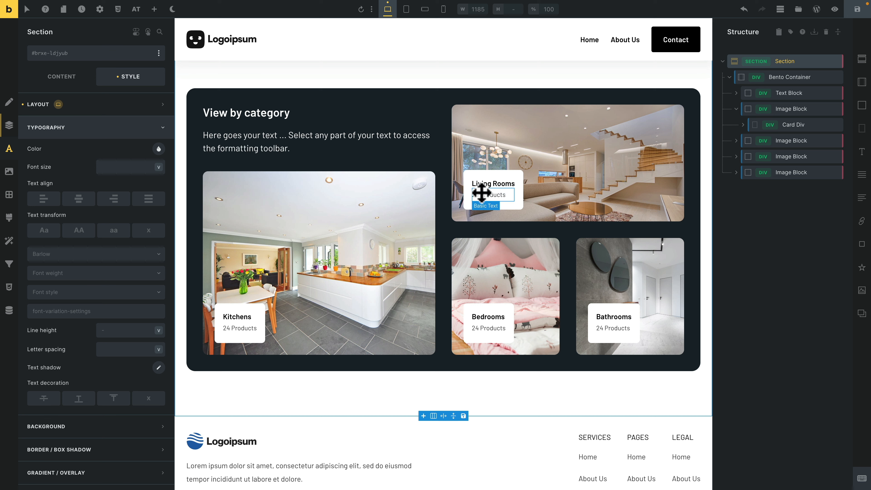
Step: Set the minimum width of the bento-container__card class to 125
left_click(801, 127)
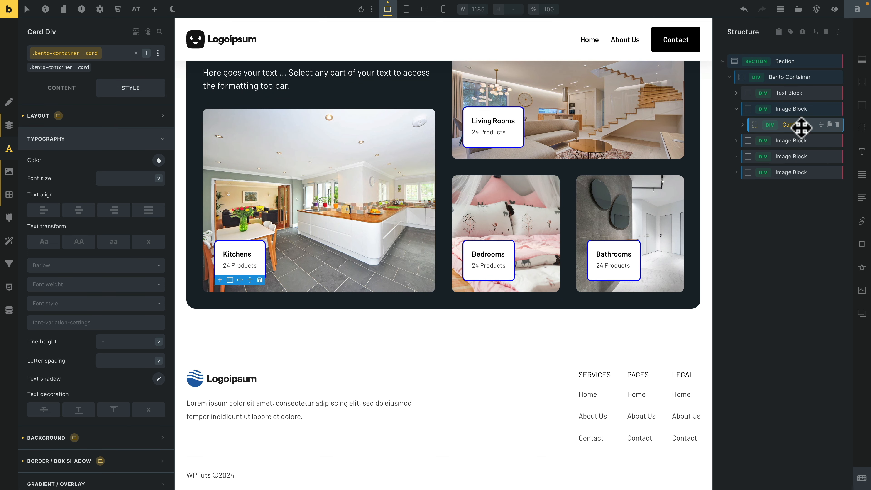
left_click(117, 144)
left_click(117, 116)
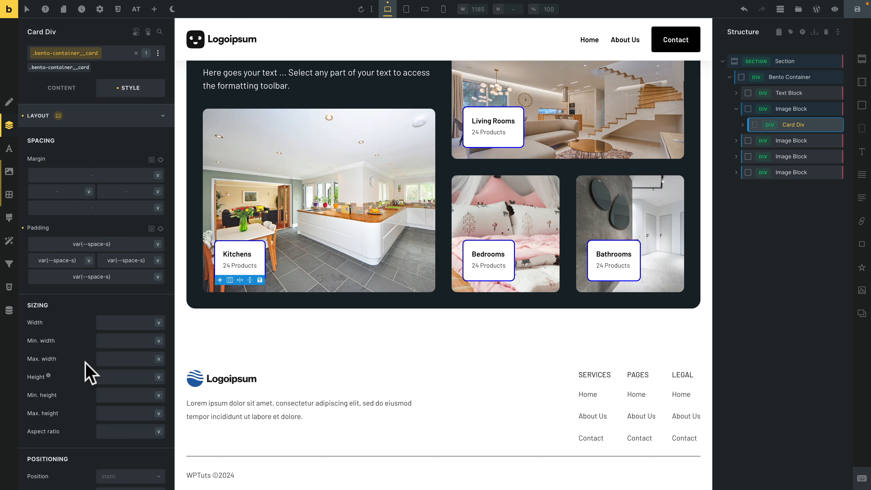
scroll(84, 392, "down", 2)
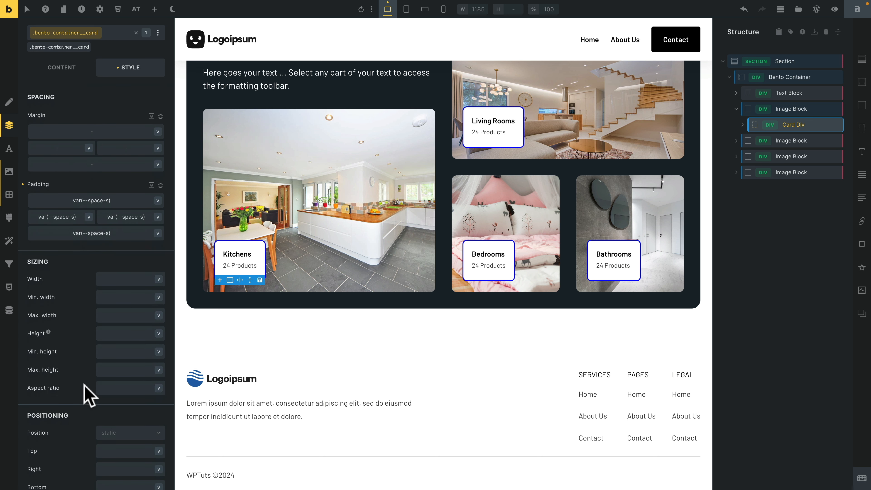
left_click(118, 298)
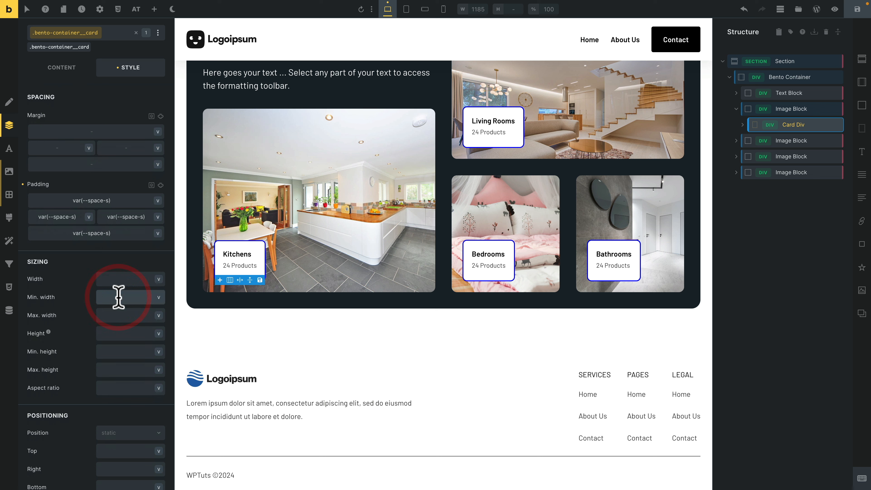
type("150")
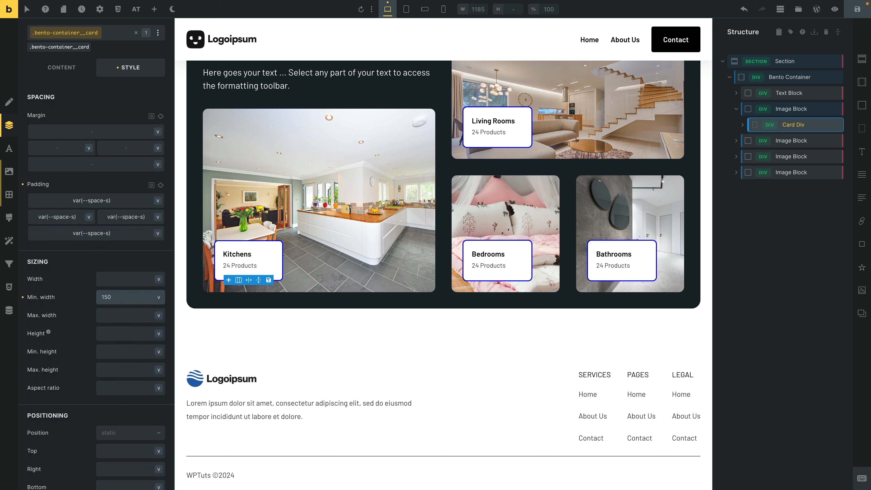
key("BackSpace")
type("2")
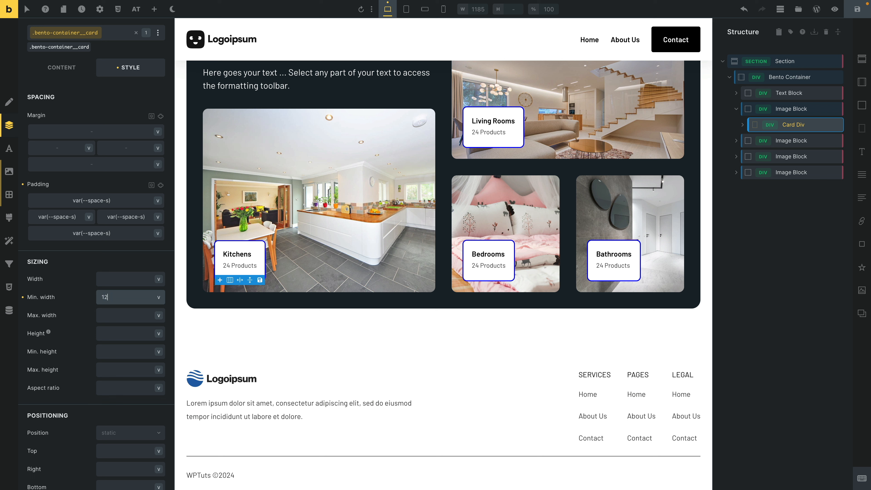
type("5")
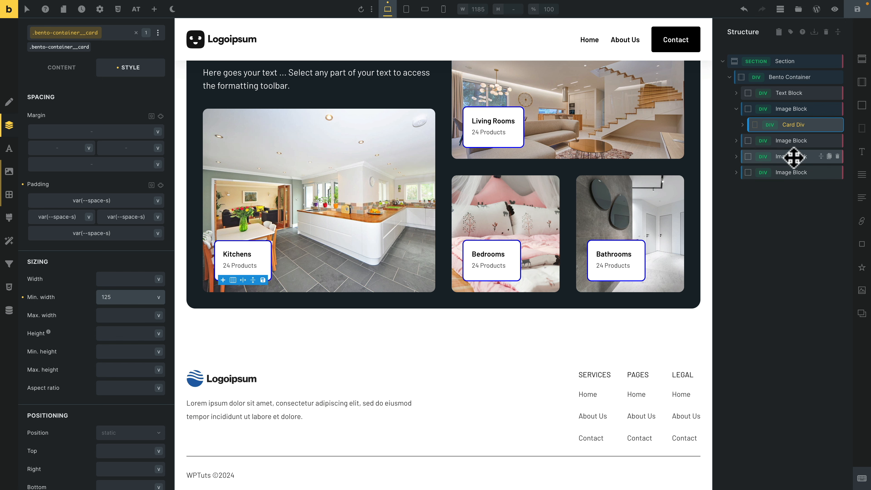
Step: Quick-apply a soft downward box-shadow preset from the Box-shadow Generator to the bento-container__card class
left_click(797, 126)
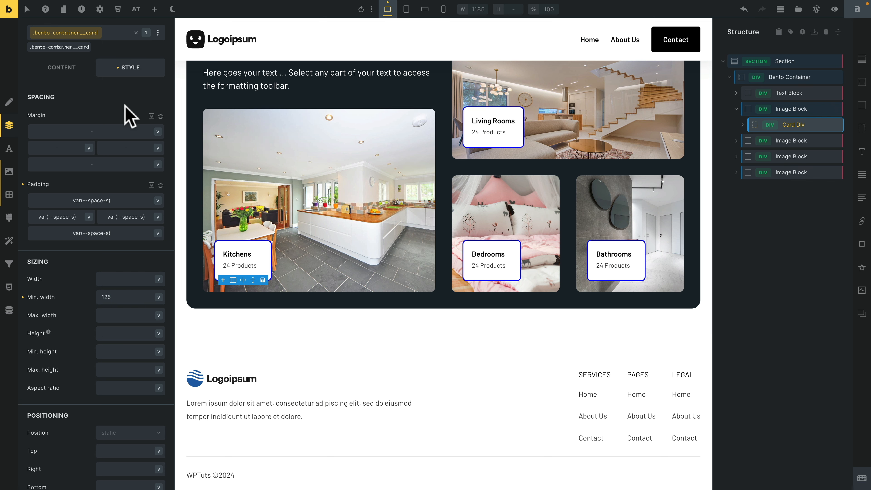
left_click(125, 97)
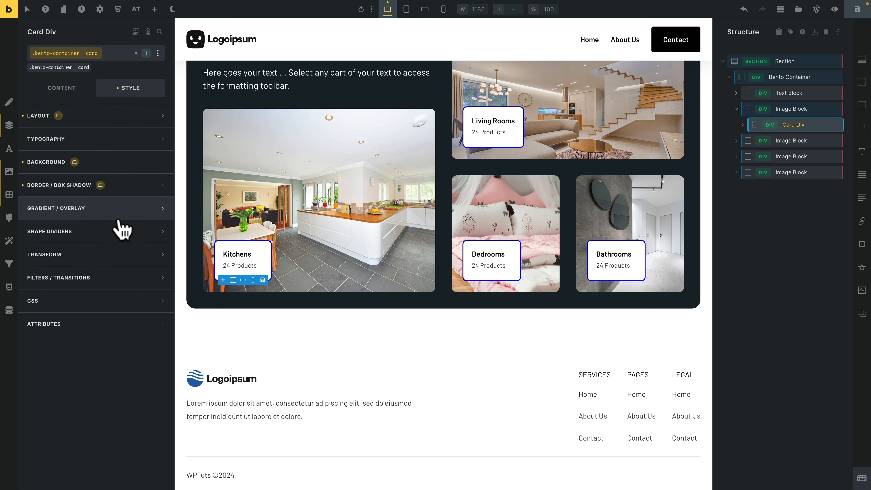
left_click(133, 187)
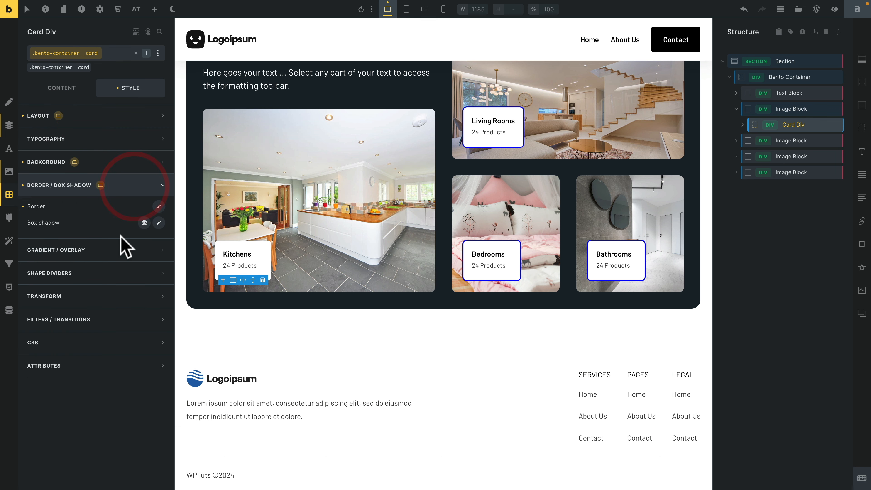
left_click(144, 224)
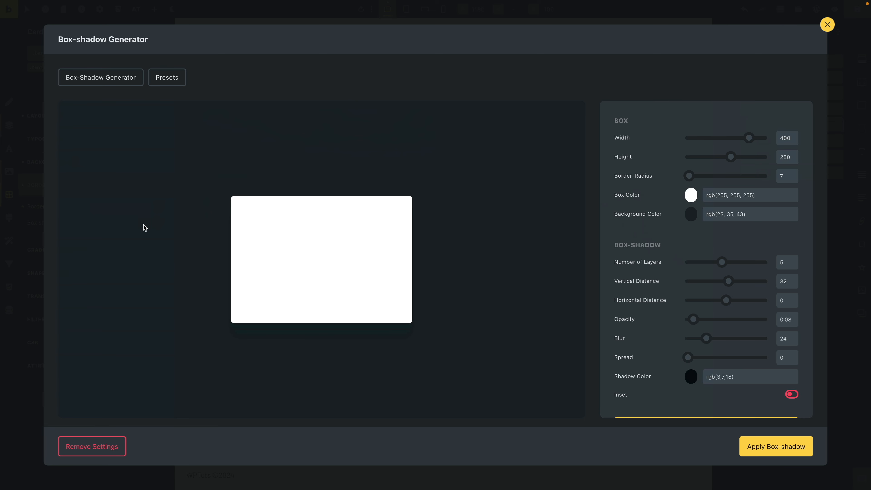
left_click(170, 79)
mouse_move(559, 242)
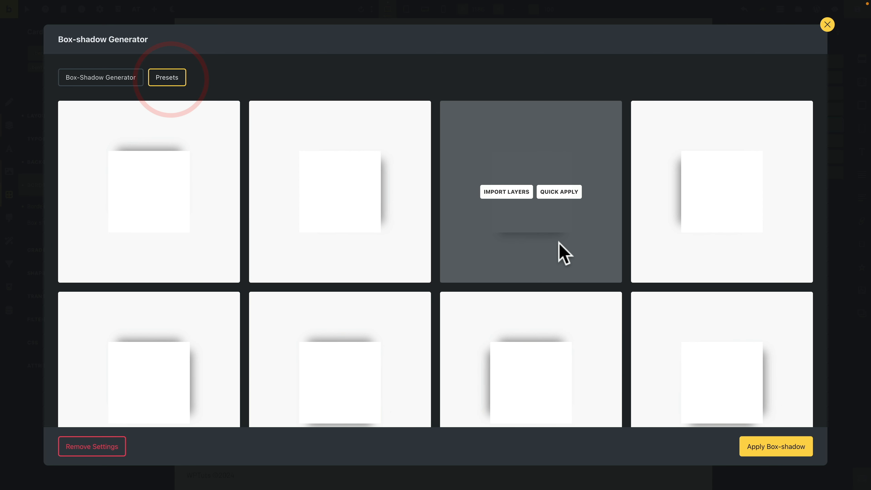
scroll(671, 339, "down", 5)
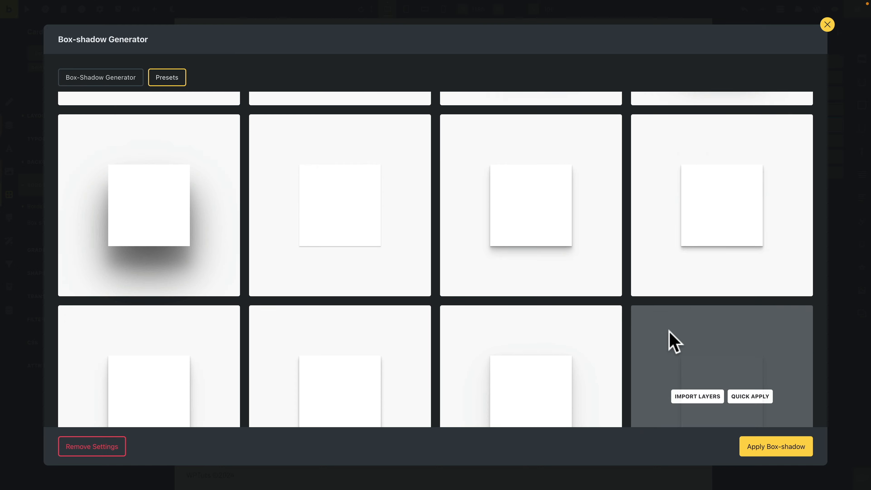
scroll(674, 341, "down", 5)
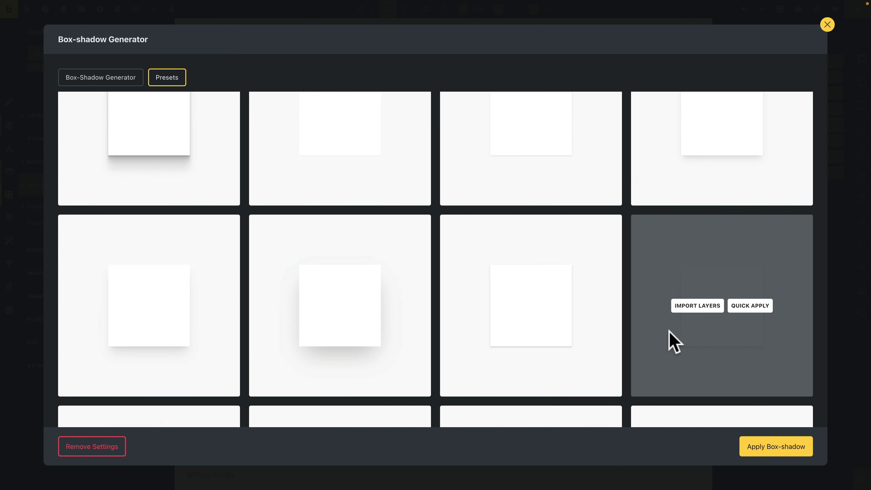
scroll(674, 341, "down", 3)
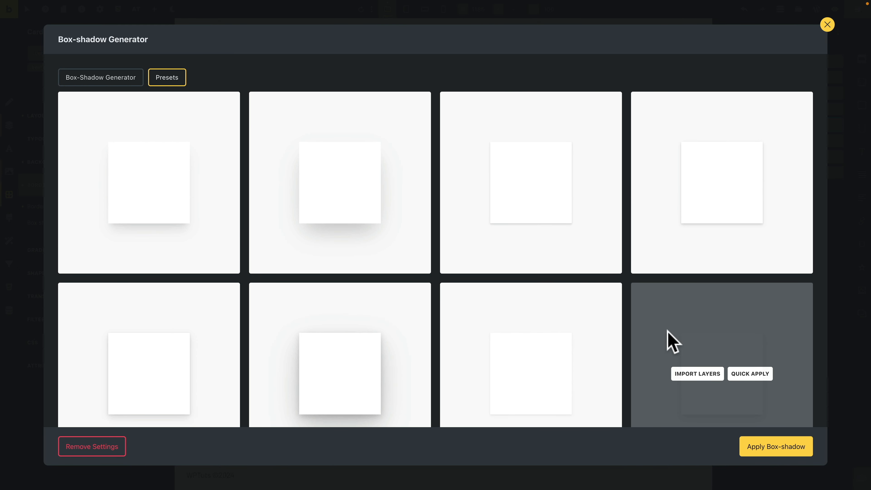
mouse_move(155, 206)
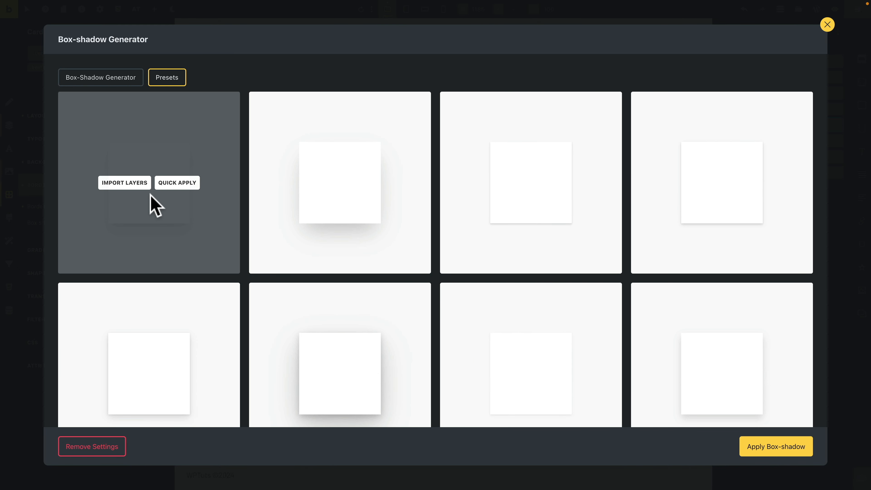
left_click(176, 183)
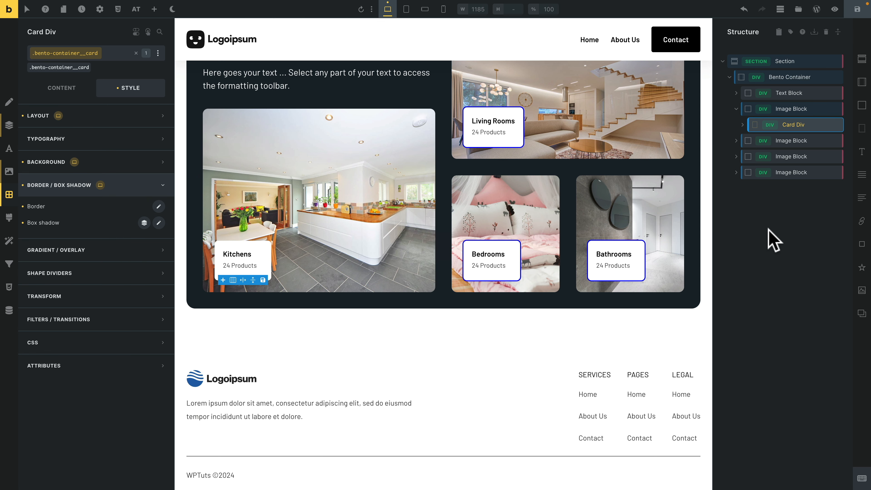
Step: Save the page and preview the bento grid at the mobile portrait breakpoint
left_click(857, 10)
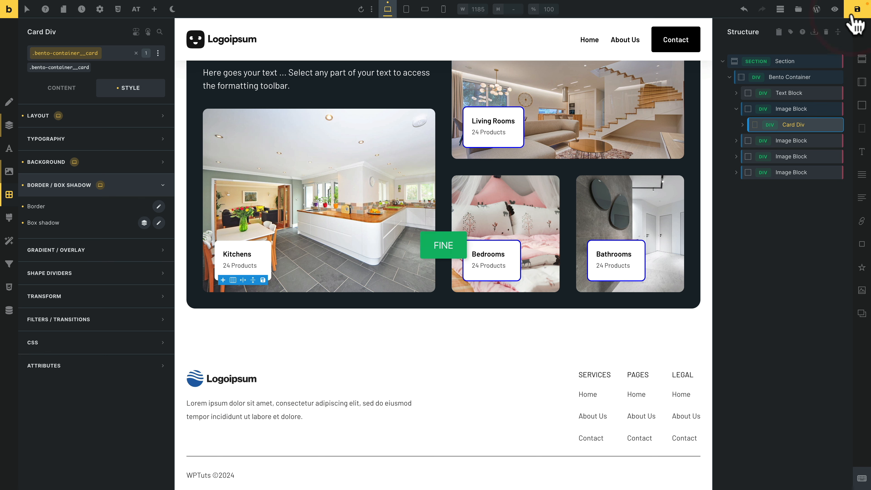
scroll(470, 192, "up", 2)
left_click(443, 9)
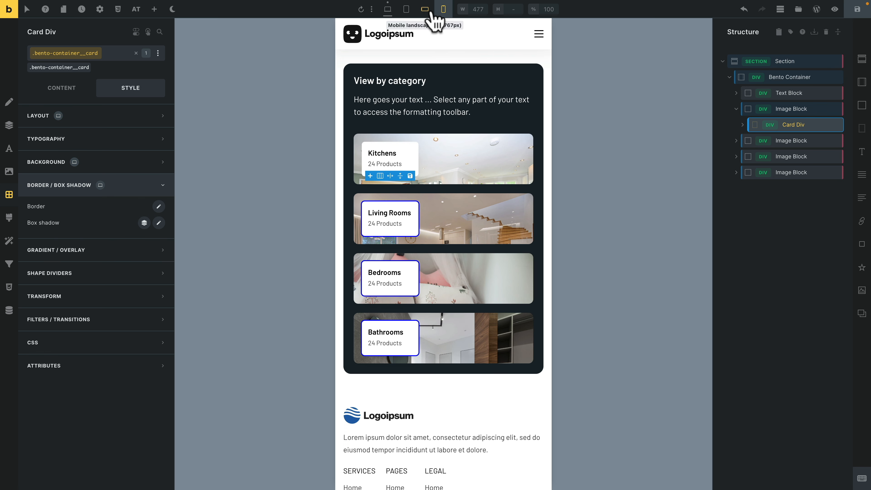
Step: At the mobile landscape breakpoint, set the minimum height of the bento-container__image class to 300
left_click(425, 11)
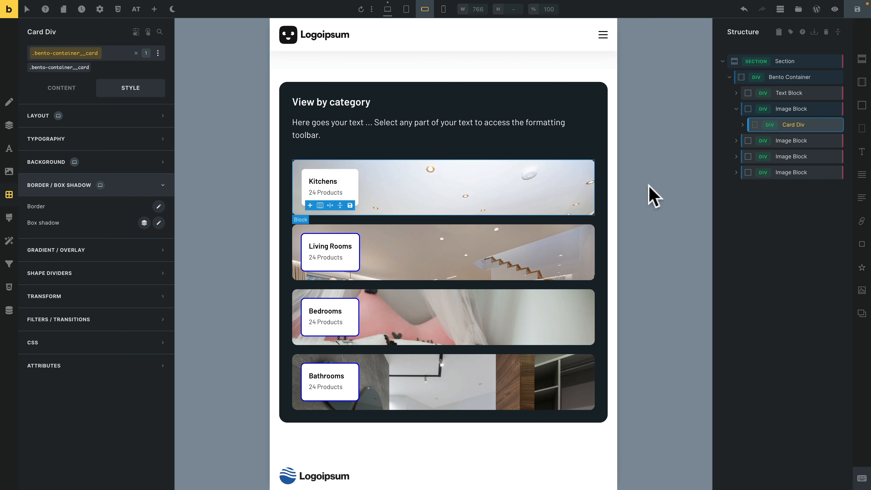
left_click(416, 9)
left_click(417, 9)
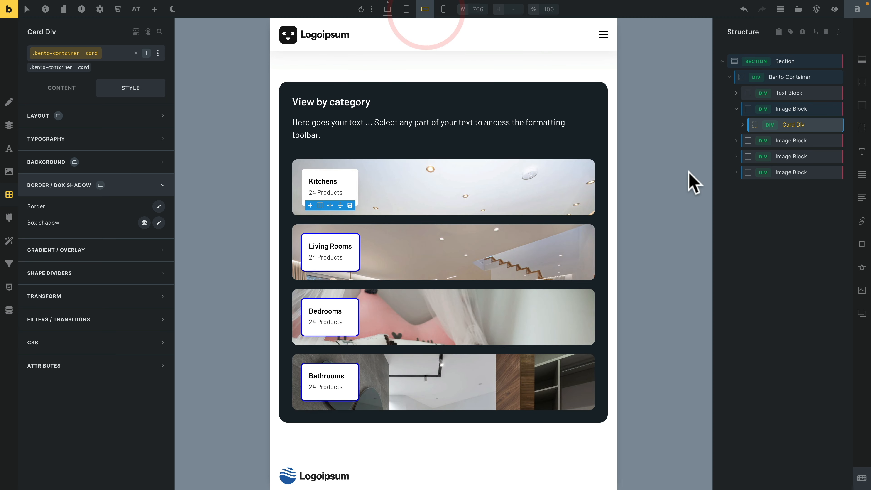
left_click(796, 110)
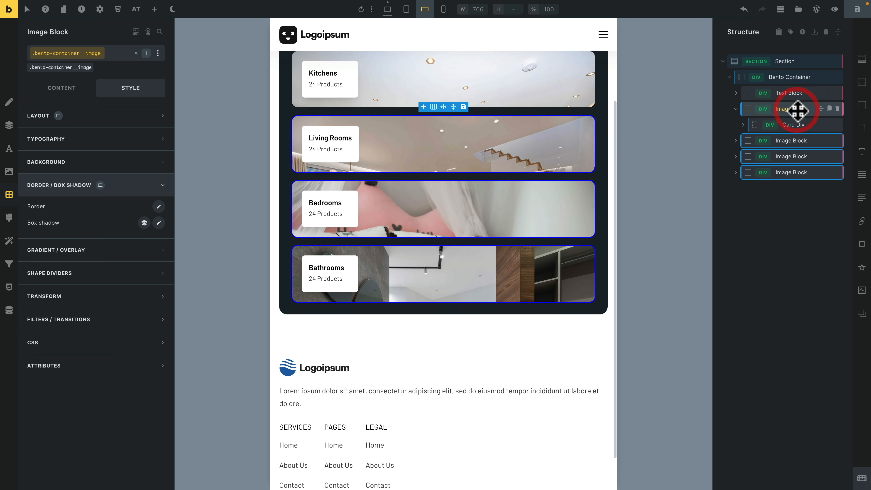
left_click(104, 121)
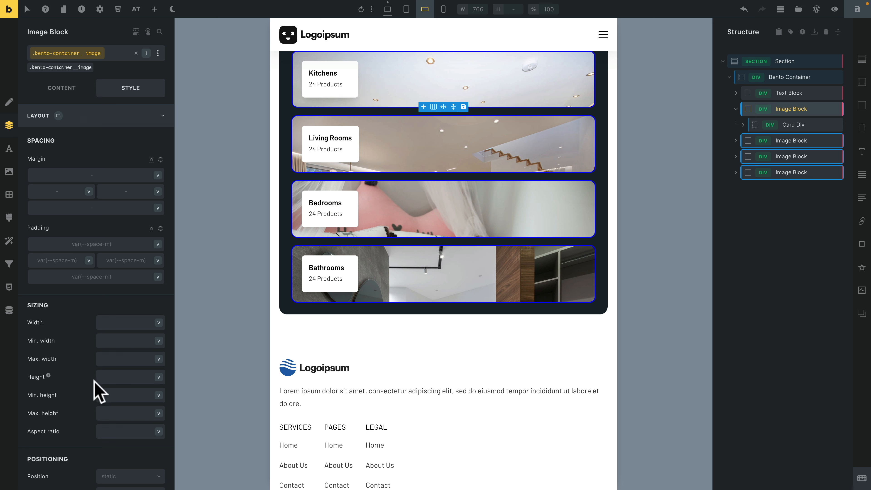
scroll(100, 391, "down", 2)
left_click(112, 360)
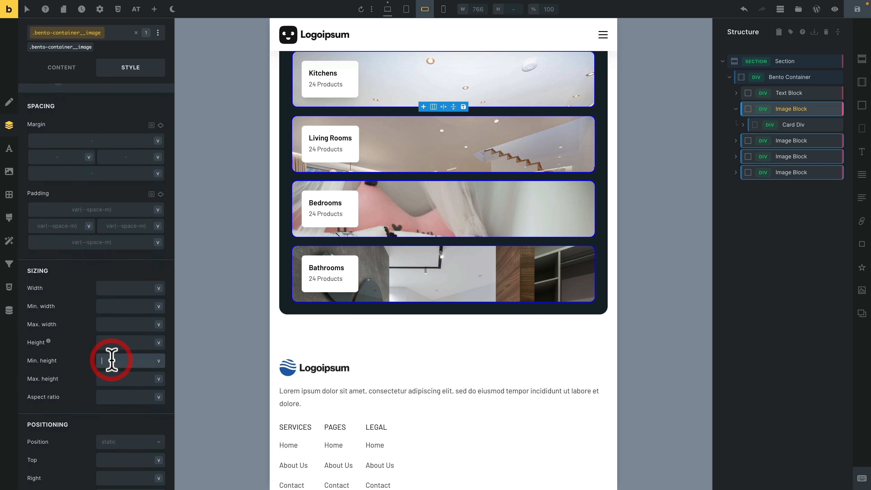
type("30")
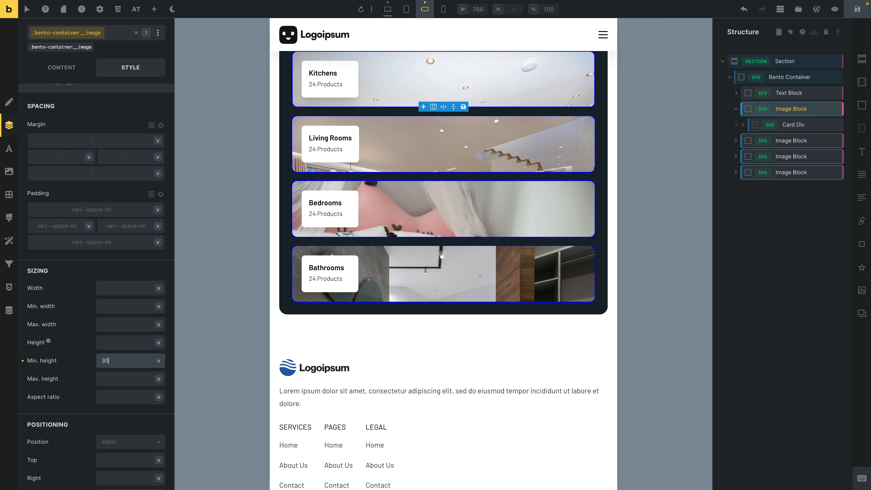
type("0")
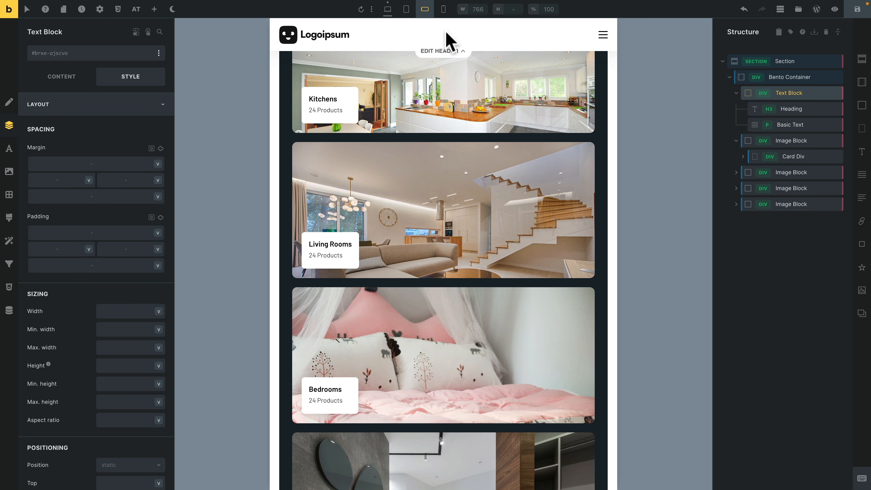
Step: Check the image blocks and their category cards at the mobile portrait breakpoint
left_click(444, 10)
scroll(462, 214, "down", 8)
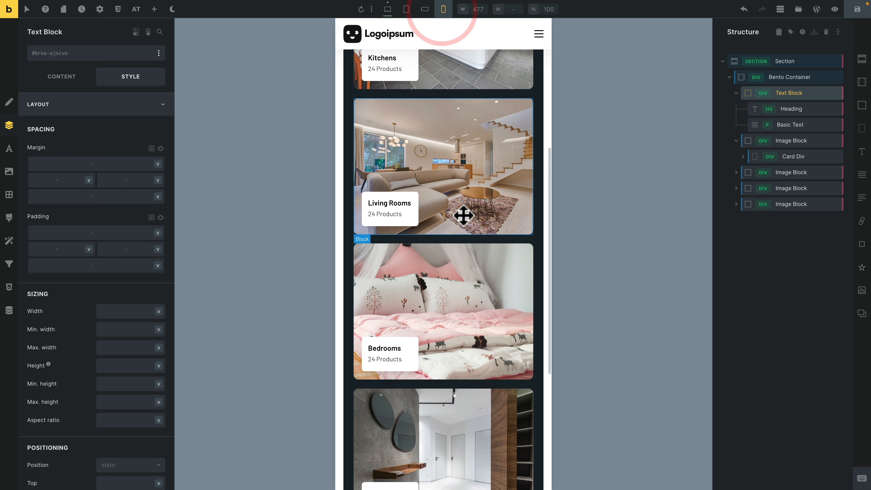
scroll(463, 216, "up", 6)
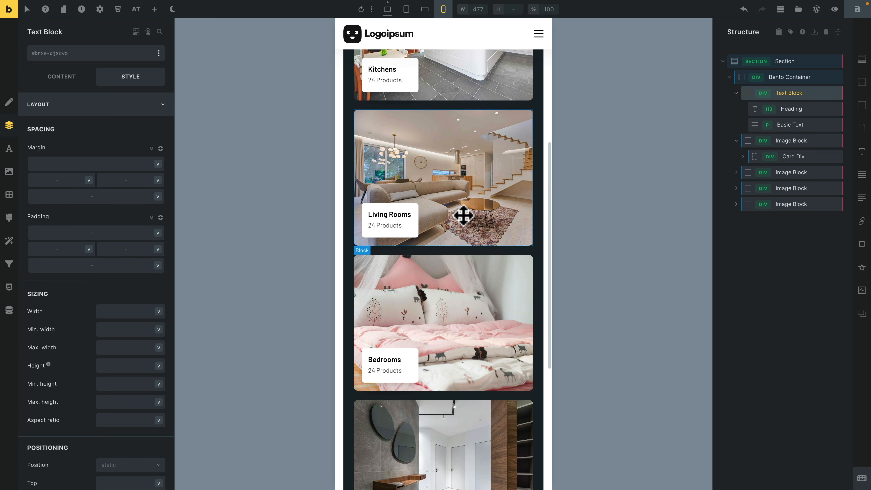
Step: Save the page, return to the desktop base breakpoint and deselect the text block
left_click(852, 14)
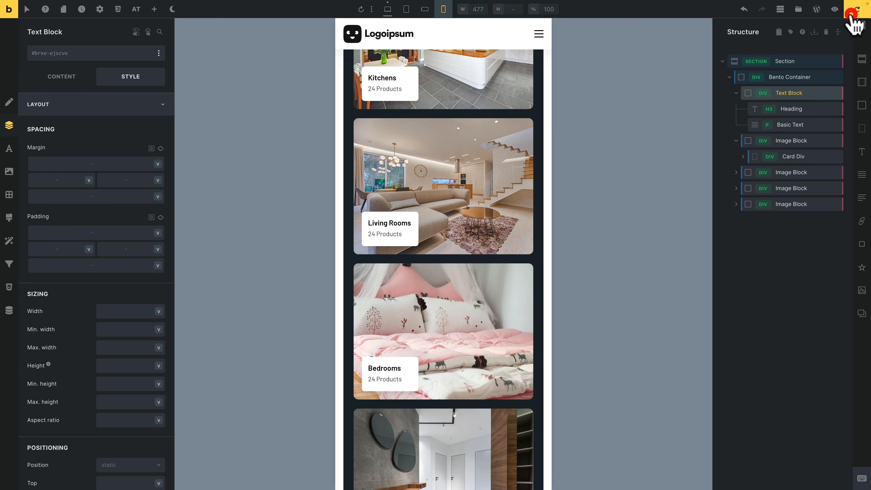
left_click(387, 10)
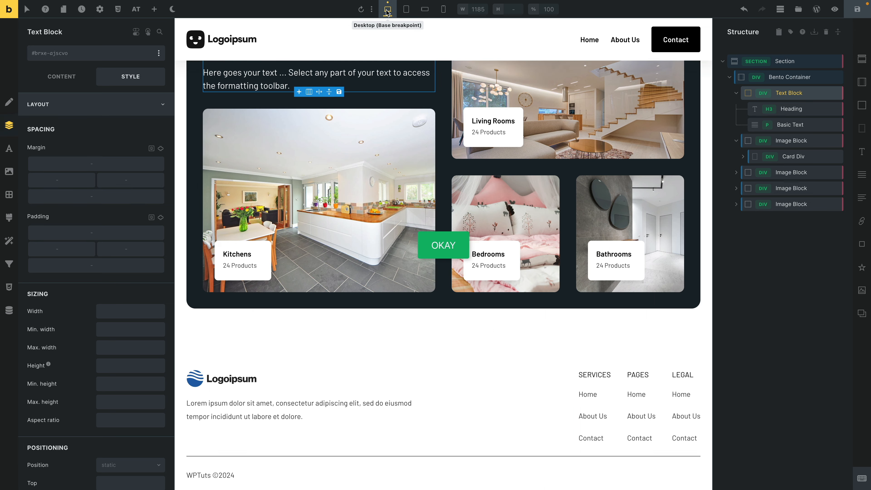
left_click(758, 247)
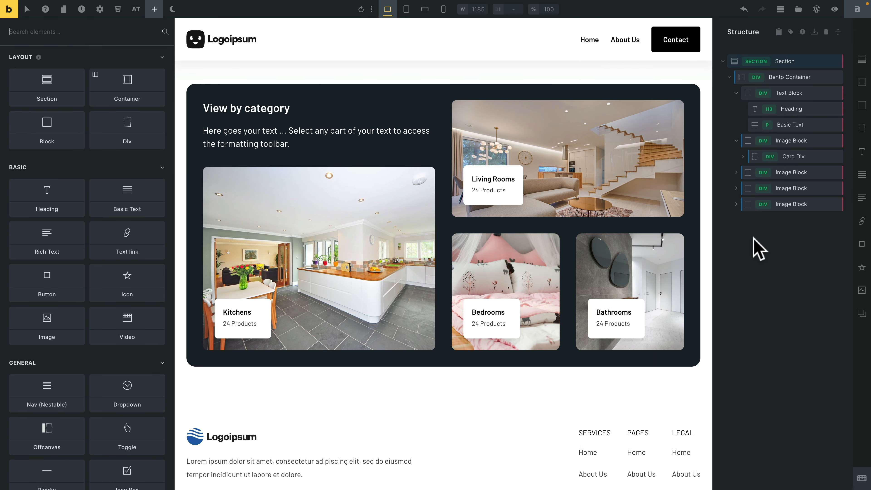